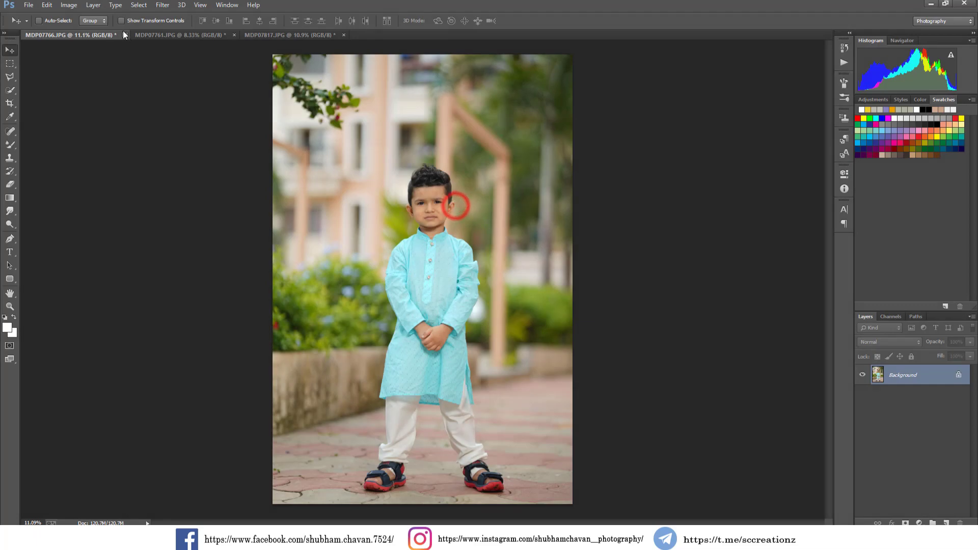
# - Open the Image adjustments list on the light-blue kurta portrait
pyautogui.click(69, 5)
# - Apply an automatic Levels correction to the portrait
pyautogui.click(95, 28)
pyautogui.click(204, 44)
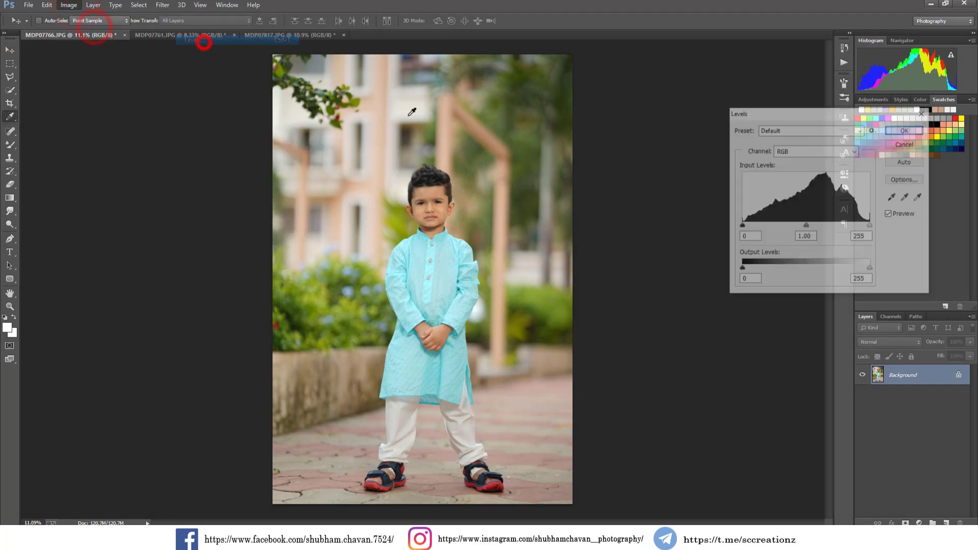
pyautogui.click(905, 162)
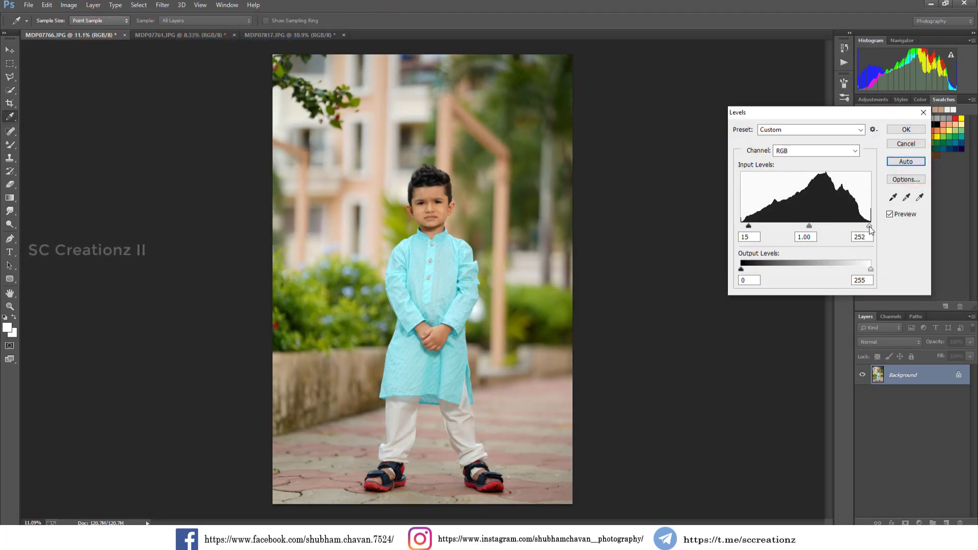
pyautogui.click(869, 227)
pyautogui.click(906, 129)
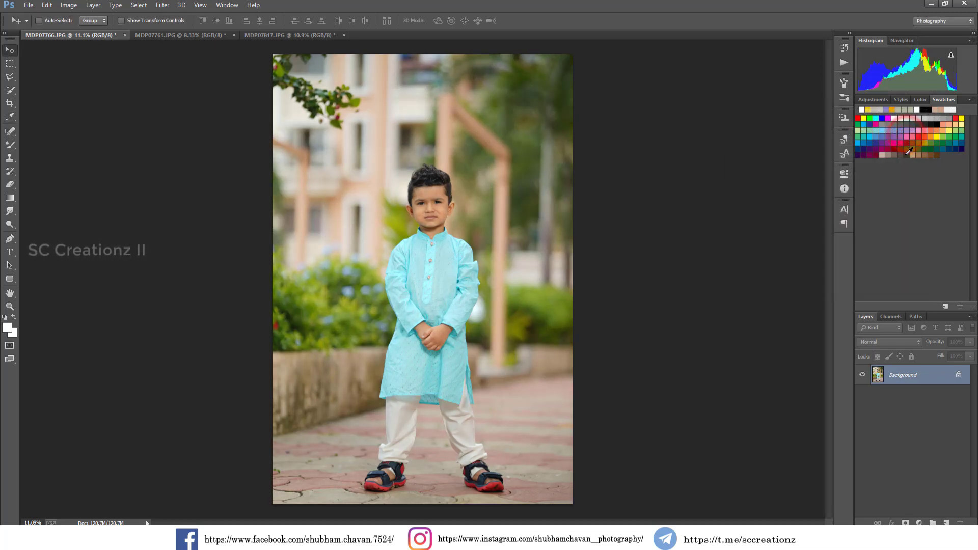
# - Add a Channel Mixer layer with Green output set to Red +2, Blue -9
pyautogui.click(919, 522)
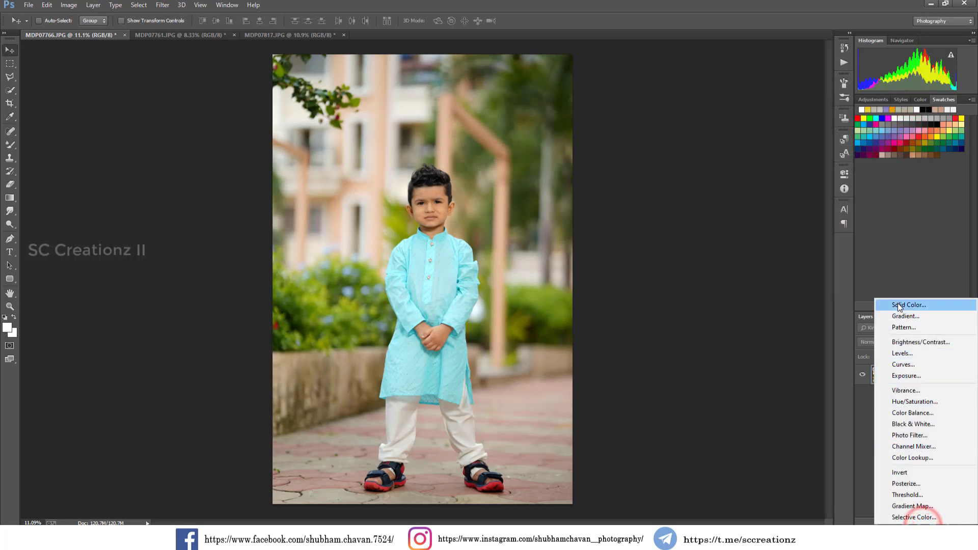
pyautogui.click(915, 446)
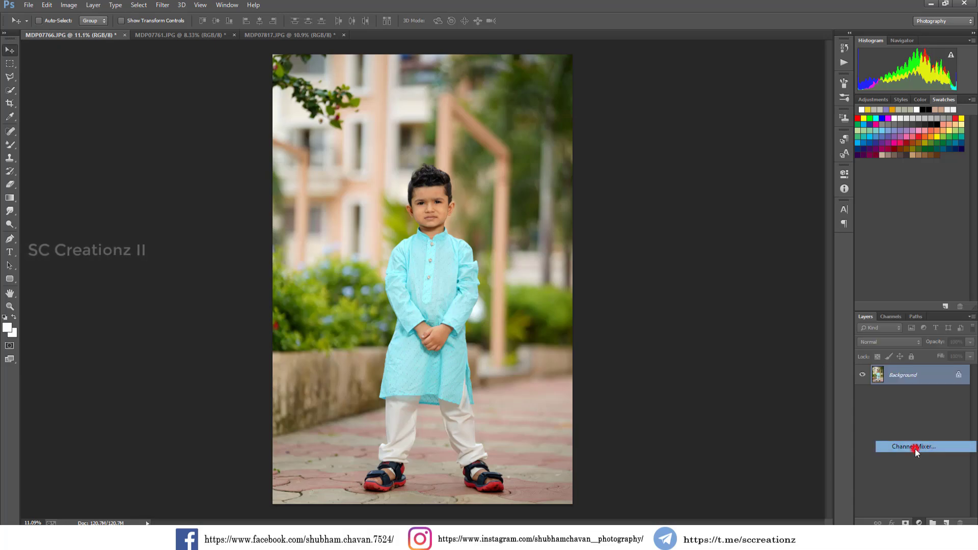
pyautogui.click(787, 213)
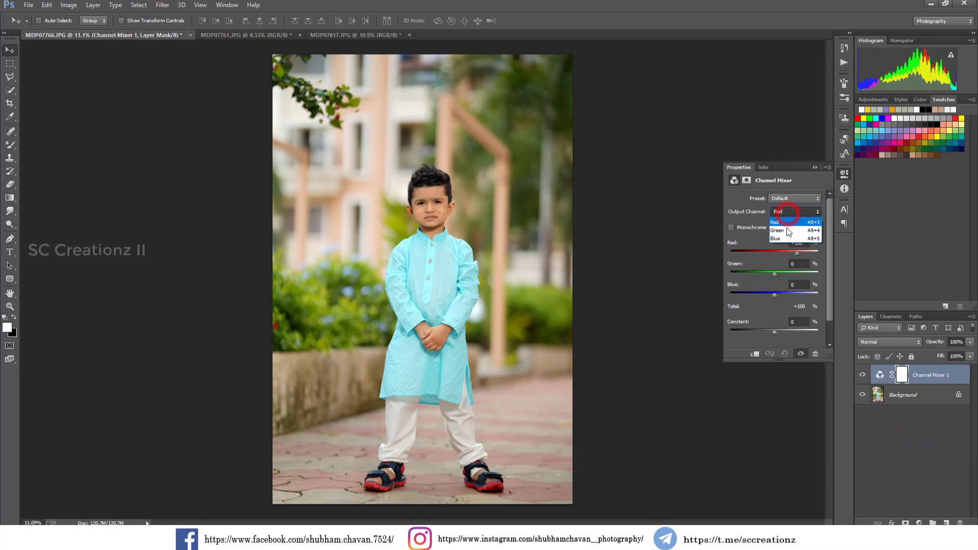
pyautogui.click(785, 234)
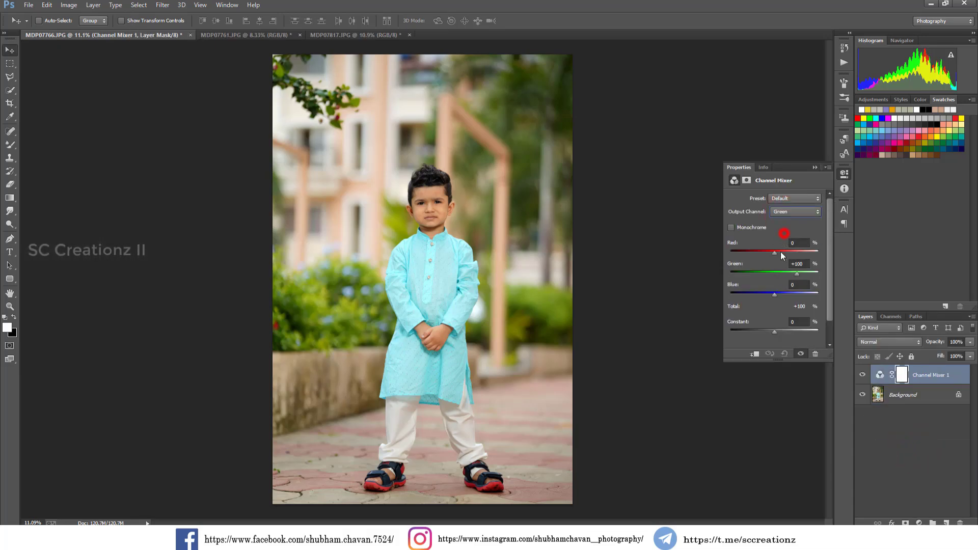
pyautogui.moveTo(775, 255); pyautogui.dragTo(775, 254)
pyautogui.click(774, 253)
pyautogui.moveTo(774, 294); pyautogui.dragTo(772, 292)
# - Compare the Channel Mixer on and off, then merge it into the Background
pyautogui.click(814, 167)
pyautogui.click(862, 374)
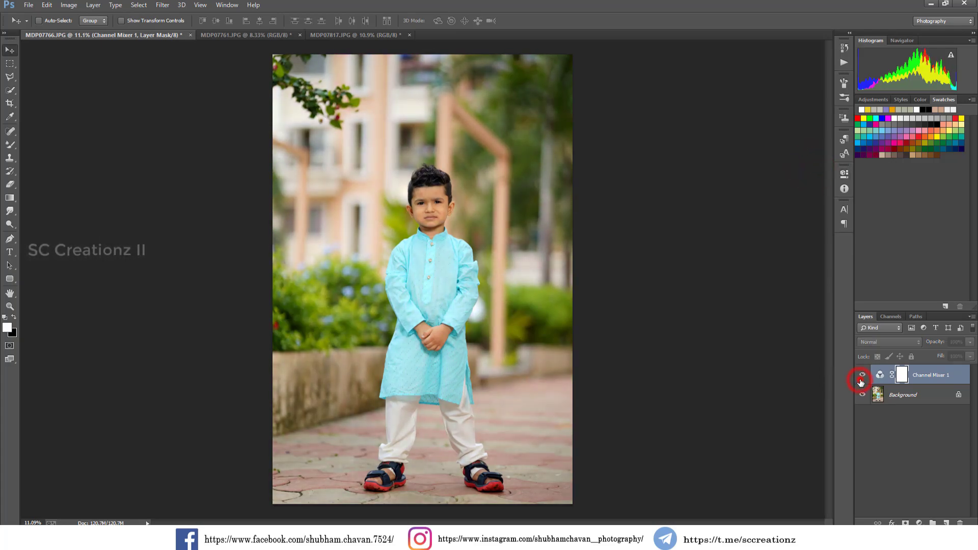
pyautogui.rightClick(957, 370)
pyautogui.click(838, 373)
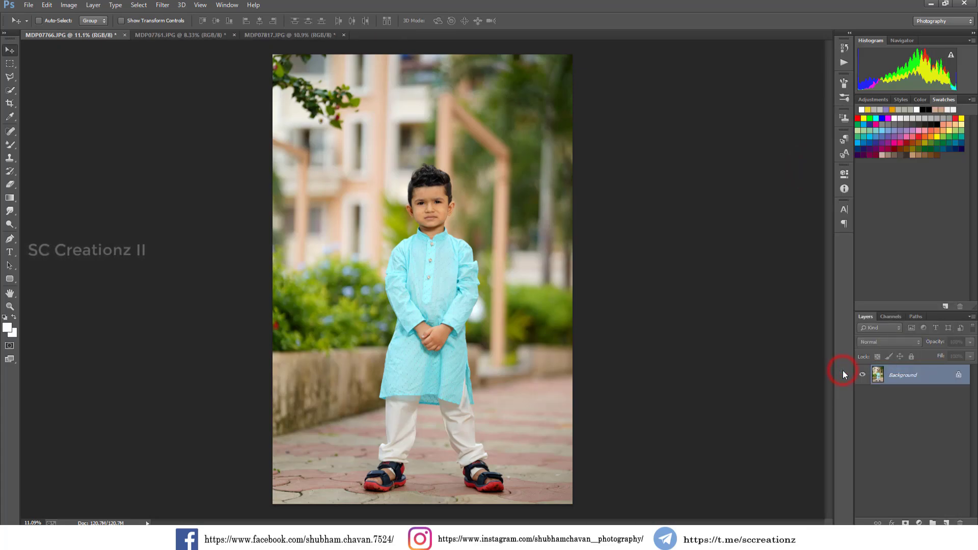
# - Duplicate the Background layer as Background copy
pyautogui.rightClick(861, 376)
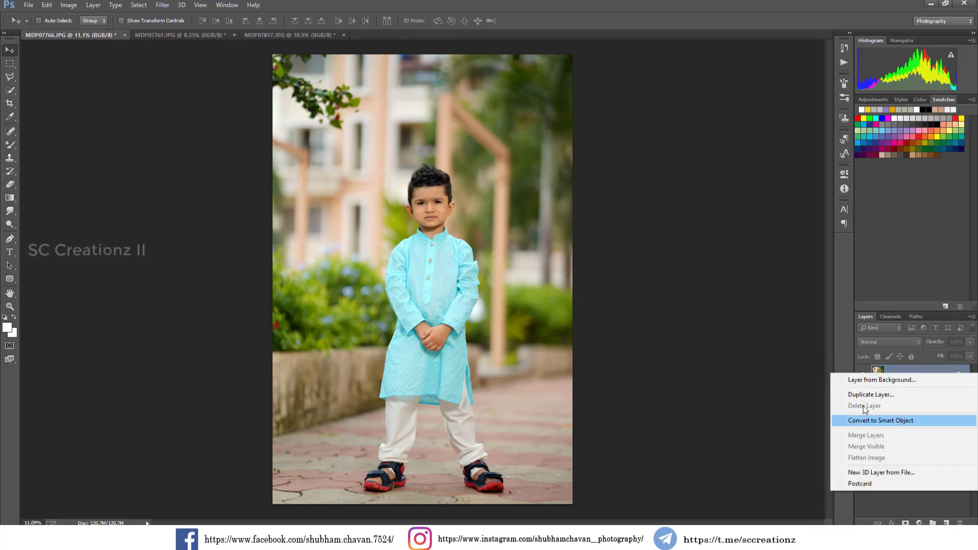
pyautogui.click(861, 393)
pyautogui.click(433, 112)
pyautogui.scroll(5, 427, 194)
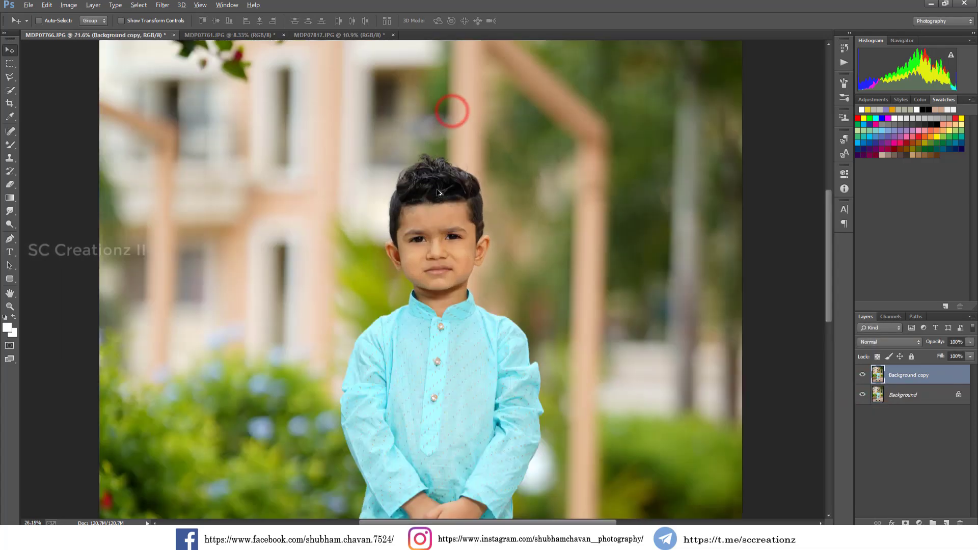
pyautogui.scroll(1, 428, 225)
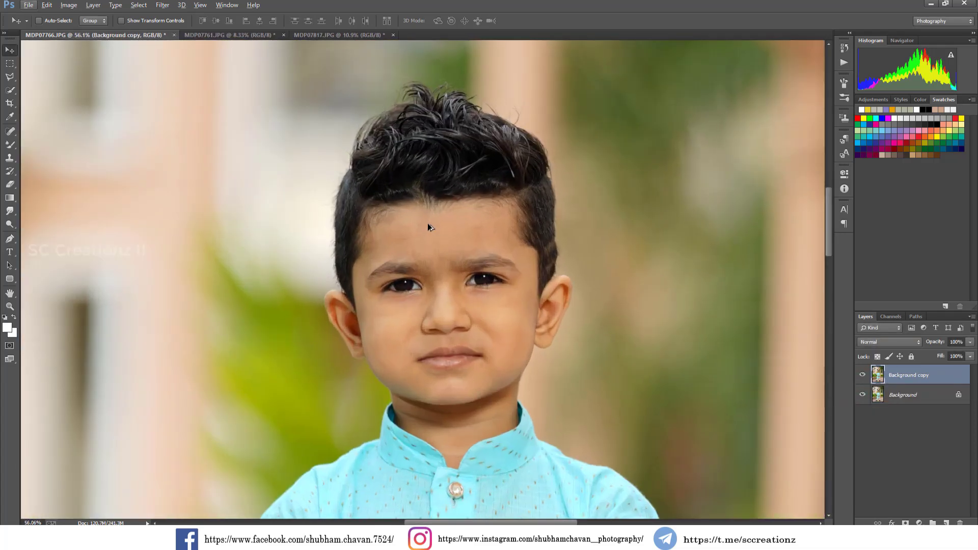
# - Heal the blemish near the mouth corner with the Spot Healing Brush
pyautogui.click(7, 132)
pyautogui.scroll(1, 499, 411)
pyautogui.scroll(1, 499, 411)
pyautogui.scroll(1, 499, 411)
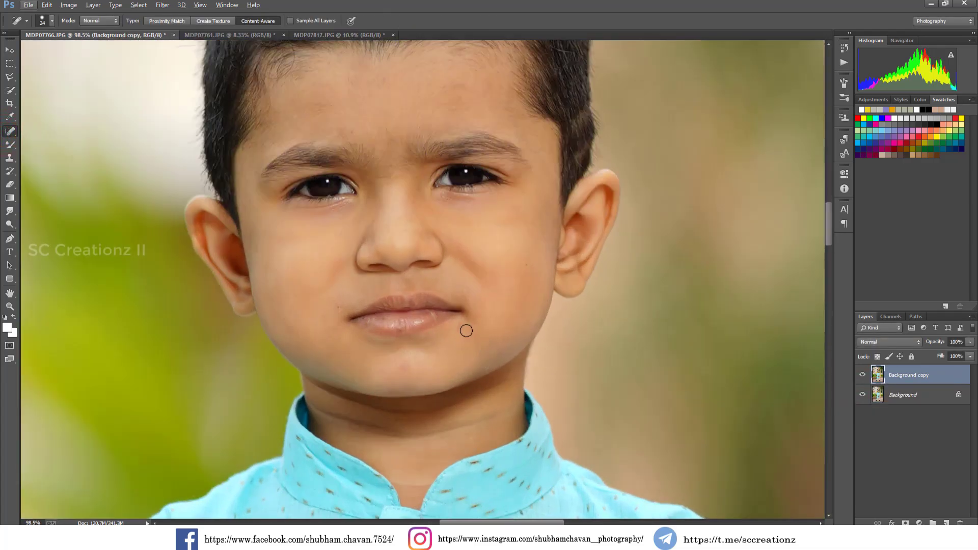
pyautogui.click(460, 330)
pyautogui.scroll(1, 262, 264)
# - Set up the Mixer Brush at Wet 12%, Load 24% and 132 px size
pyautogui.click(10, 145)
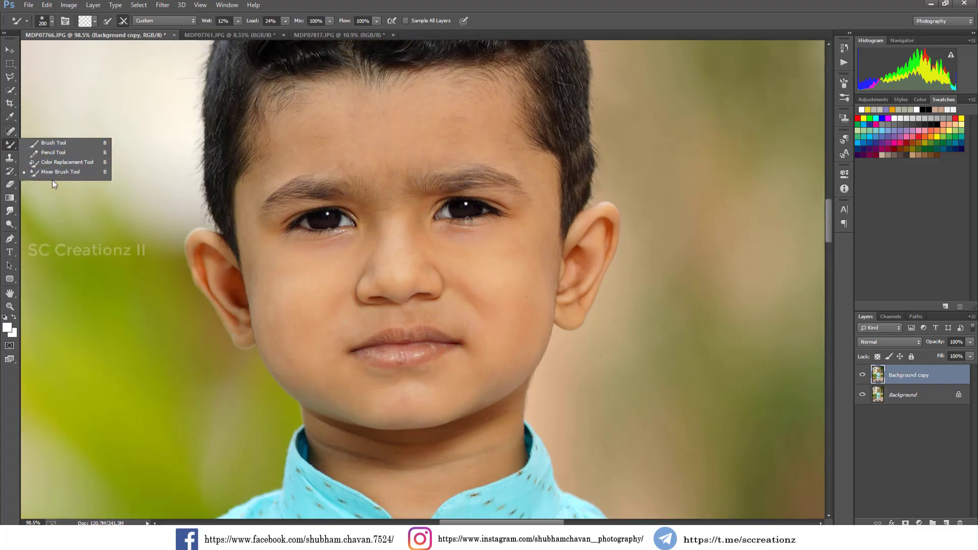
pyautogui.click(64, 172)
pyautogui.scroll(1, 57, 170)
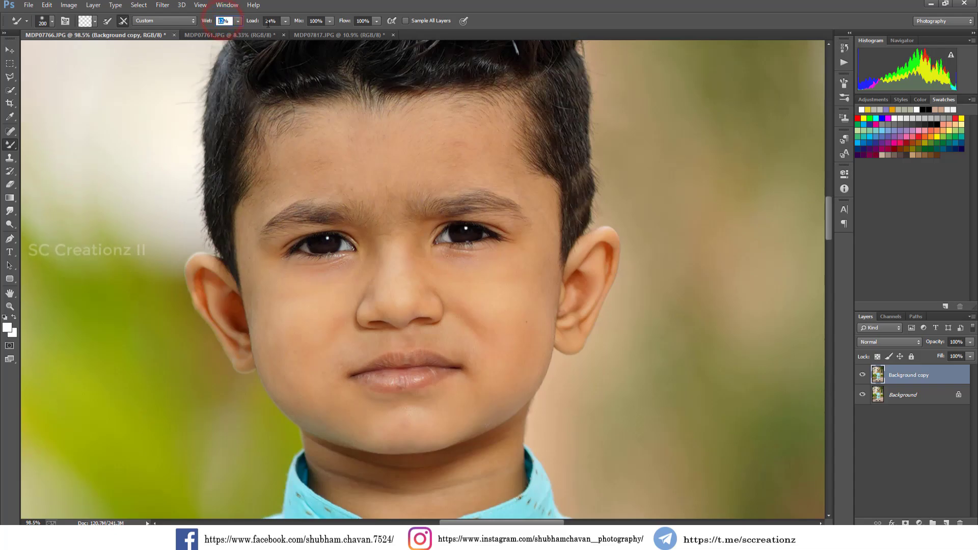
pyautogui.click(316, 21)
pyautogui.click(362, 21)
pyautogui.rightClick(403, 173)
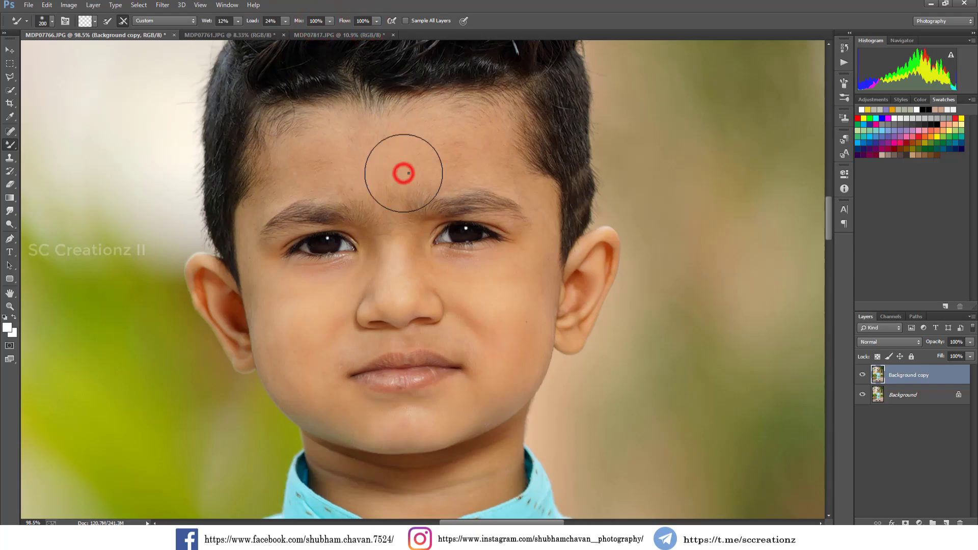
pyautogui.click(490, 197)
pyautogui.click(396, 169)
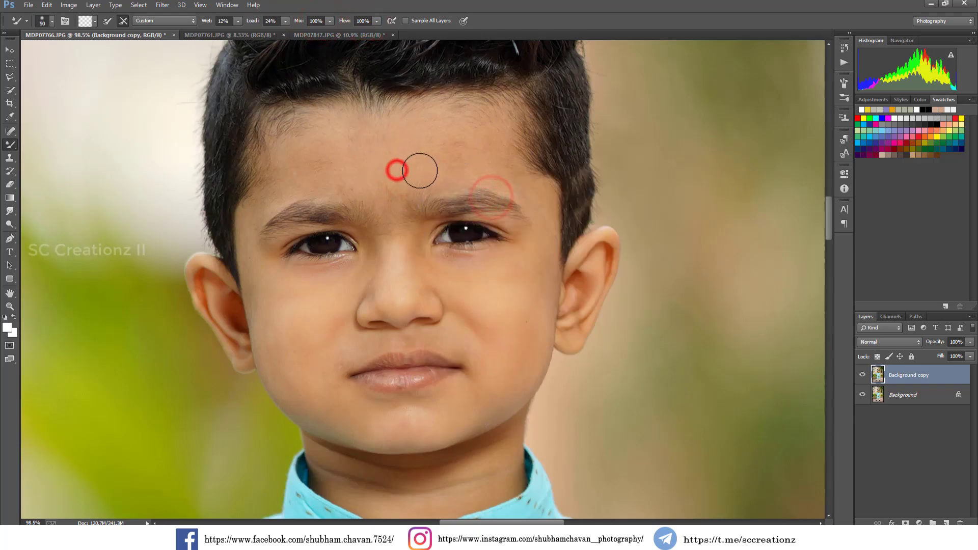
pyautogui.rightClick(415, 173)
pyautogui.click(371, 167)
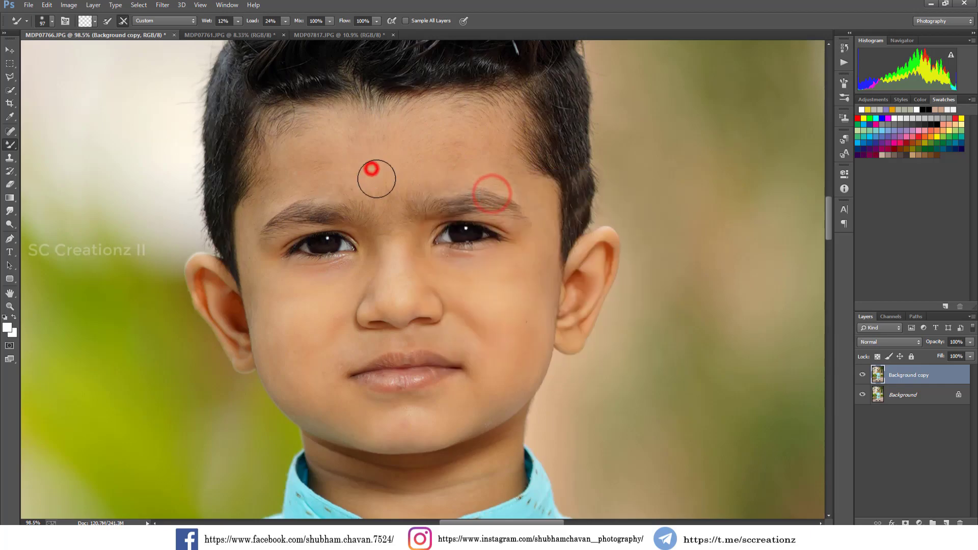
# - Smooth the forehead, between-brow and right-cheek skin, enlarging the brush to 139 px
pyautogui.moveTo(380, 129)
pyautogui.mouseDown()
pyautogui.moveTo(371, 144)
pyautogui.moveTo(497, 174)
pyautogui.mouseUp()
pyautogui.rightClick(501, 173)
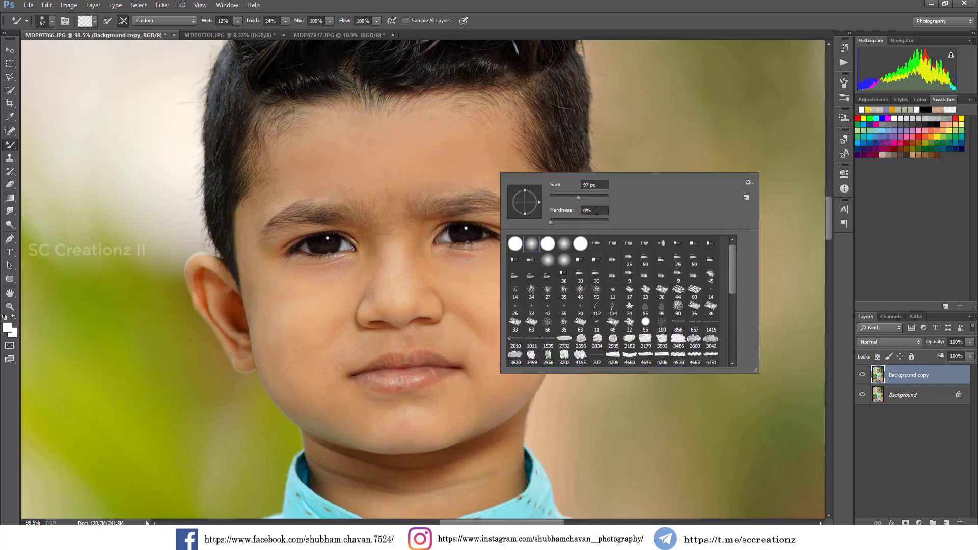
pyautogui.moveTo(584, 197); pyautogui.dragTo(589, 196)
pyautogui.click(424, 148)
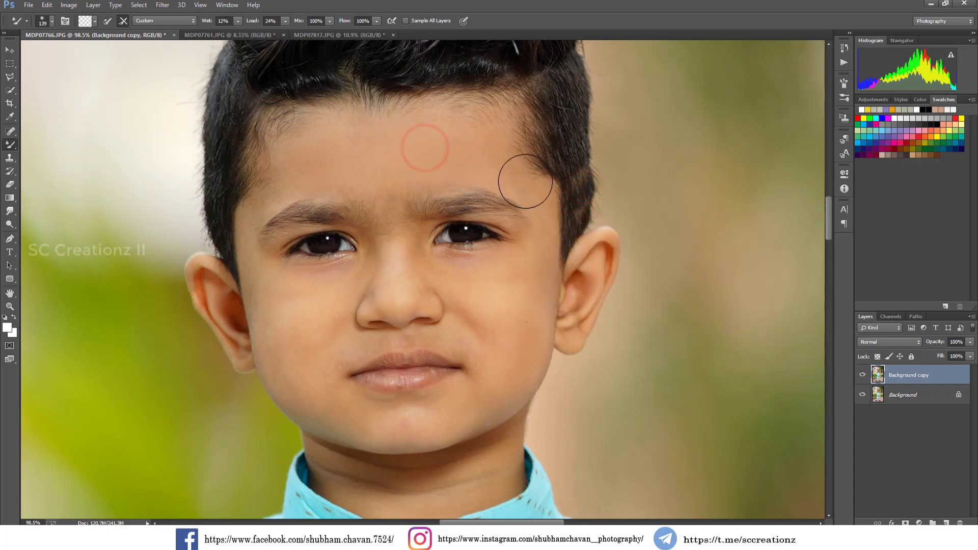
pyautogui.click(384, 198)
pyautogui.moveTo(410, 262)
pyautogui.mouseDown()
pyautogui.moveTo(405, 276)
pyautogui.moveTo(406, 257)
pyautogui.mouseUp()
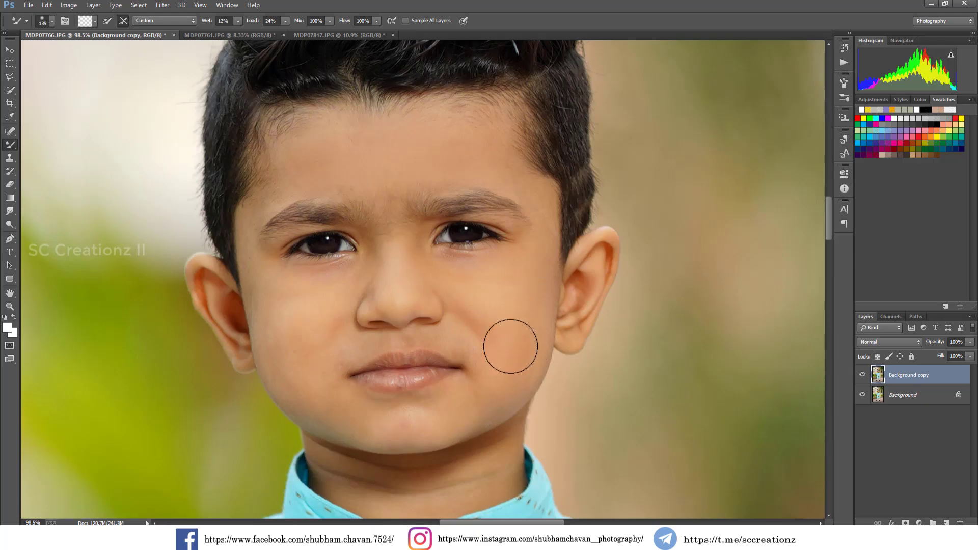
pyautogui.click(489, 351)
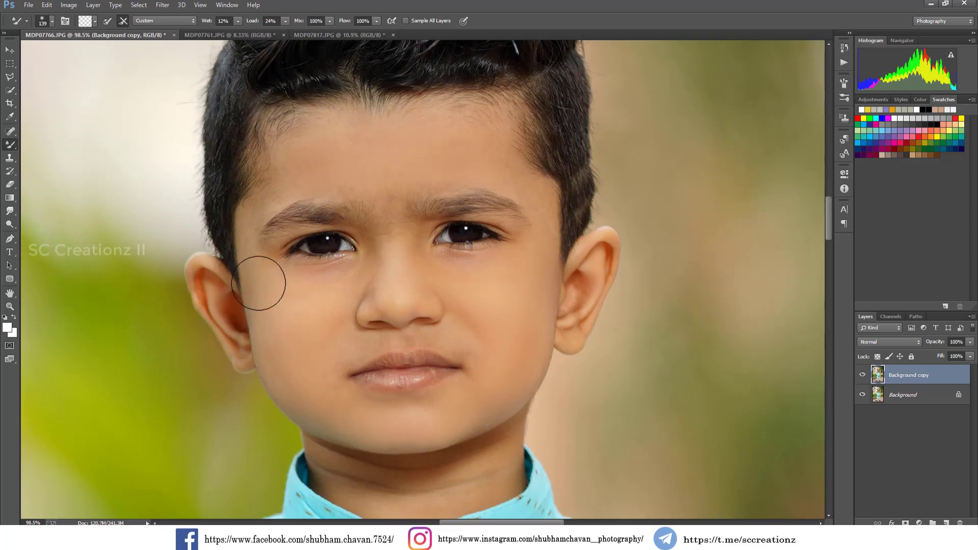
# - Smooth the skin near the right temple with a 61 px brush
pyautogui.rightClick(299, 280)
pyautogui.moveTo(381, 304); pyautogui.dragTo(368, 304)
pyautogui.click(255, 269)
pyautogui.click(535, 201)
# - Resize the mixer brush to 78 px for the chin and neck area
pyautogui.scroll(-1, 545, 244)
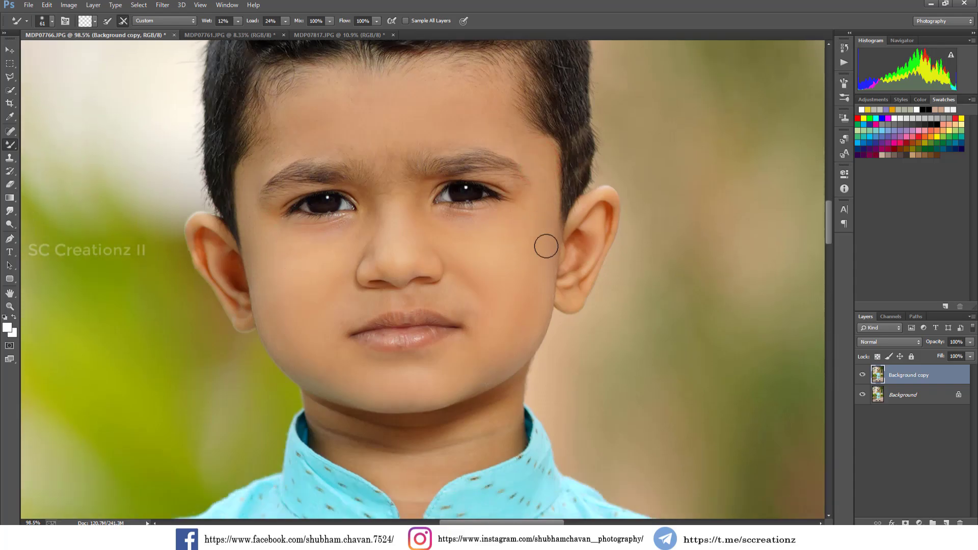
pyautogui.scroll(-1, 513, 373)
pyautogui.scroll(-1, 513, 373)
pyautogui.rightClick(518, 328)
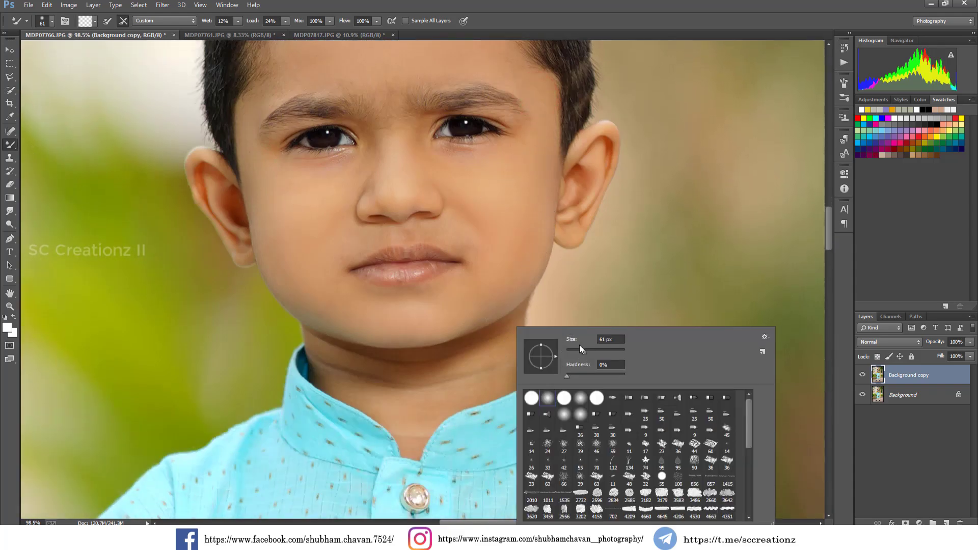
pyautogui.click(419, 365)
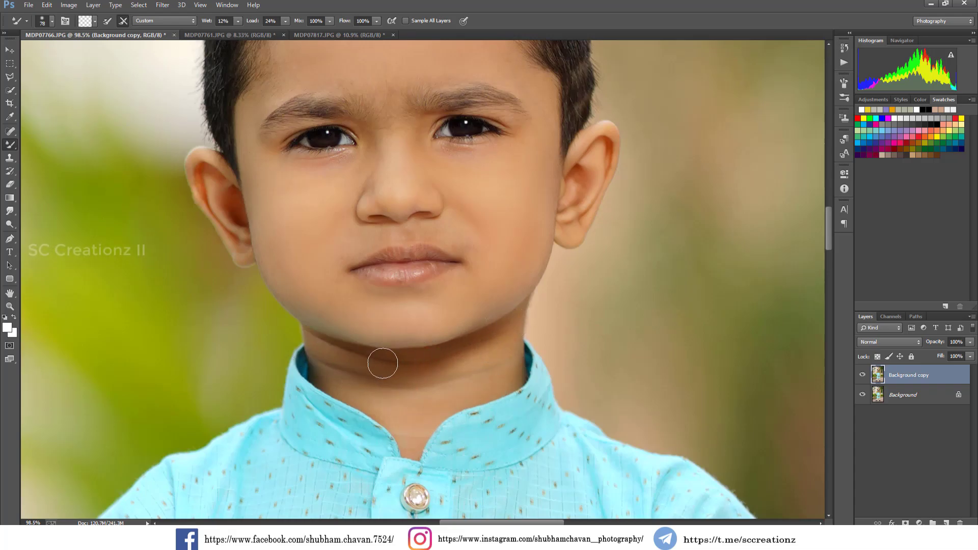
pyautogui.scroll(-2, 431, 351)
pyautogui.scroll(-2, 432, 351)
pyautogui.scroll(-2, 432, 351)
pyautogui.scroll(-2, 432, 351)
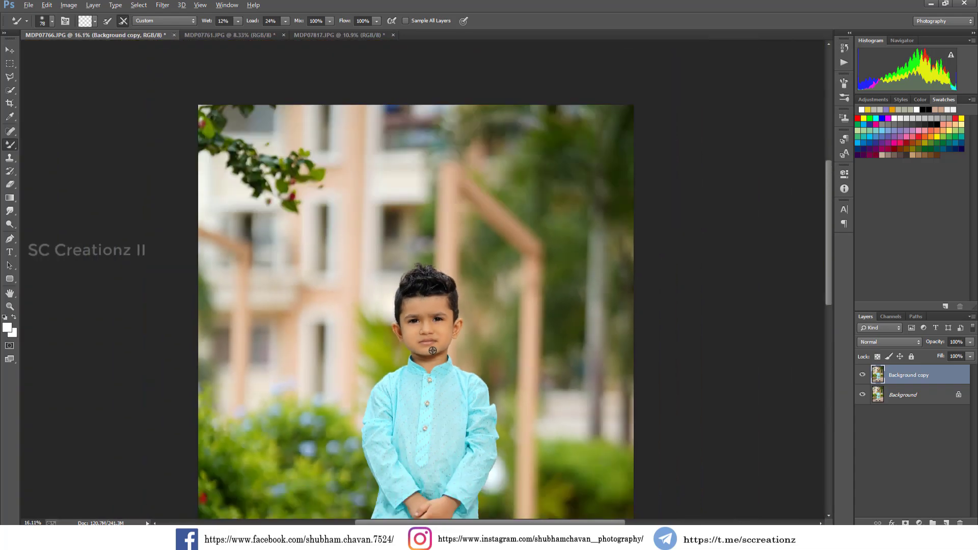
pyautogui.scroll(-1, 432, 350)
pyautogui.scroll(3, 432, 350)
pyautogui.scroll(2, 432, 351)
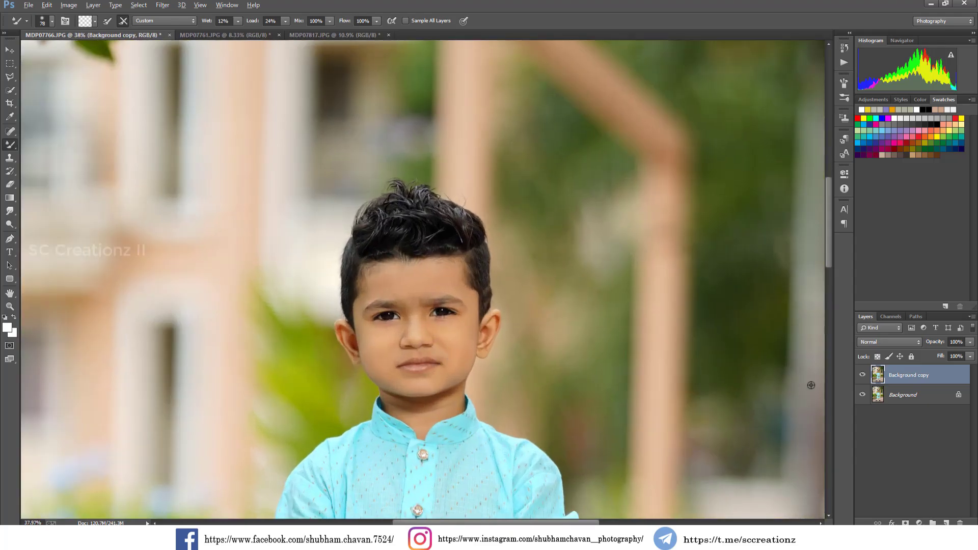
# - Dodge the boy's face, neck and hands at 9% exposure
pyautogui.click(861, 375)
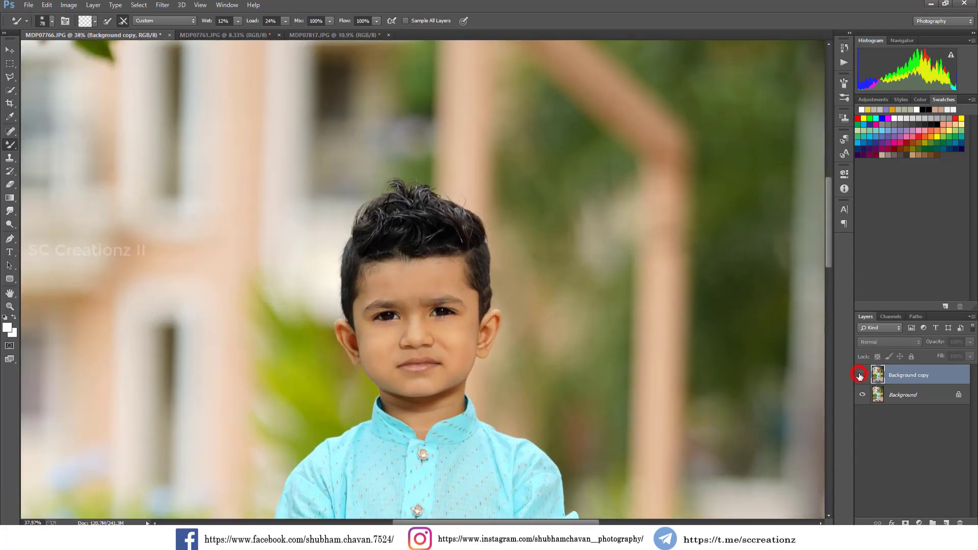
pyautogui.click(9, 225)
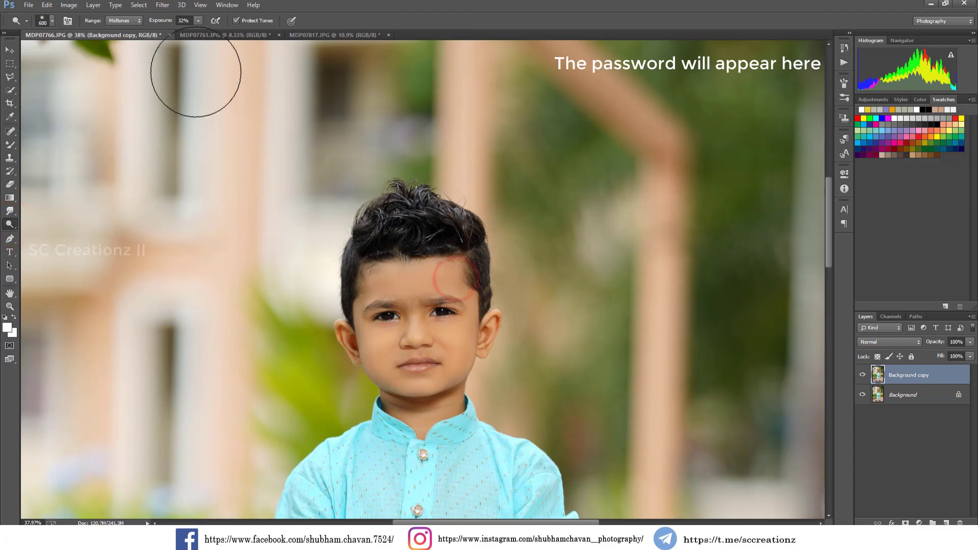
pyautogui.moveTo(163, 22); pyautogui.dragTo(157, 22)
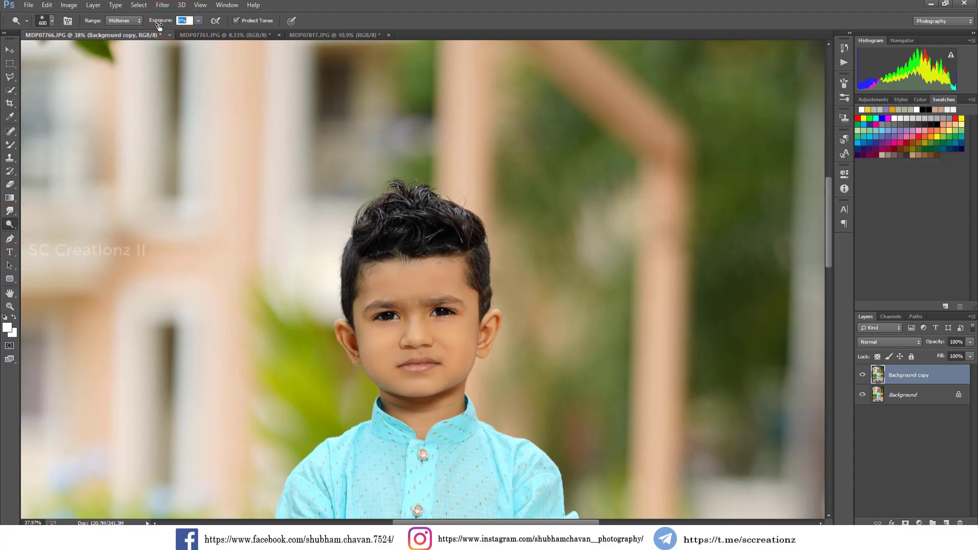
pyautogui.moveTo(459, 300)
pyautogui.mouseDown()
pyautogui.moveTo(415, 352)
pyautogui.moveTo(458, 382)
pyautogui.mouseUp()
pyautogui.moveTo(411, 417); pyautogui.dragTo(453, 422)
pyautogui.scroll(-3, 452, 422)
pyautogui.scroll(-2, 465, 422)
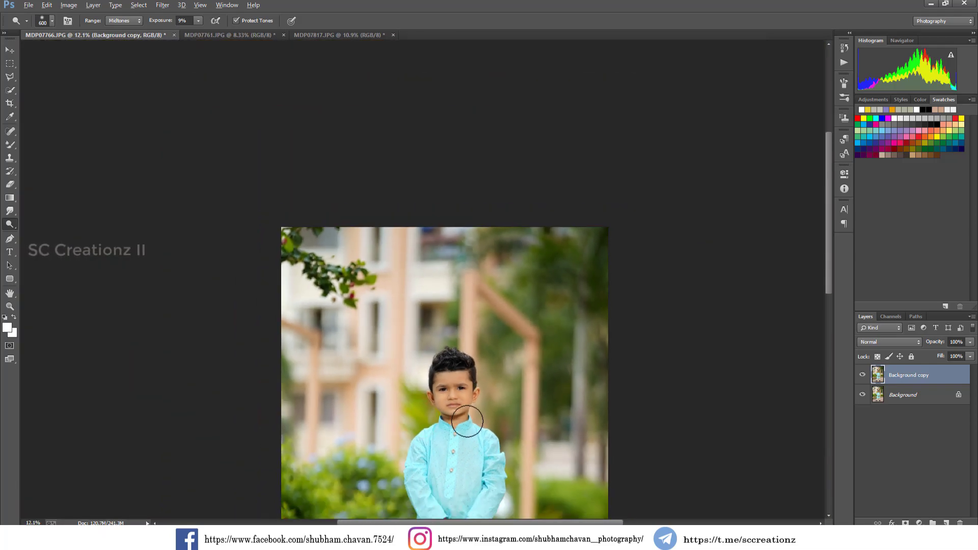
pyautogui.hotkey('ctrl', '0')
pyautogui.moveTo(442, 330); pyautogui.dragTo(436, 324)
pyautogui.scroll(-2, 436, 324)
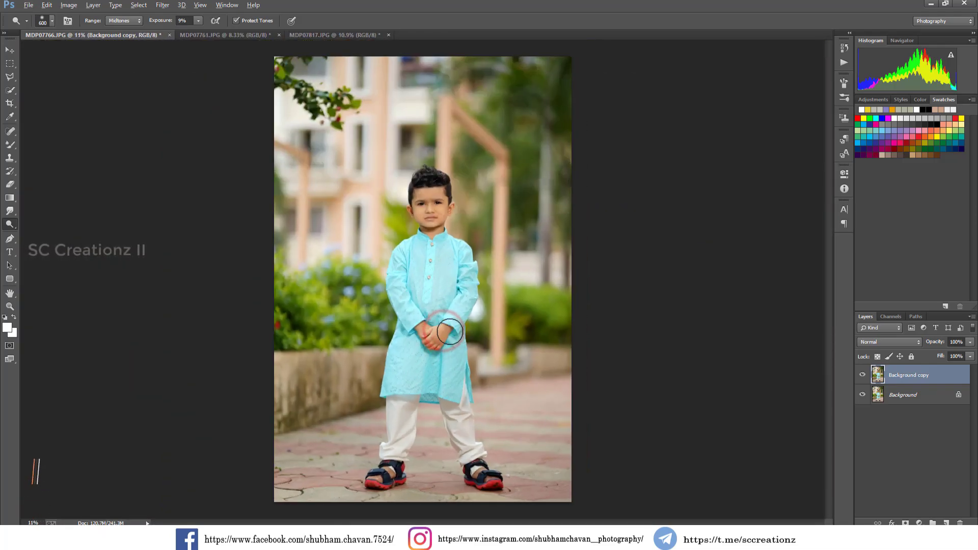
# - Merge the visible layers and duplicate the resulting Background layer
pyautogui.rightClick(864, 380)
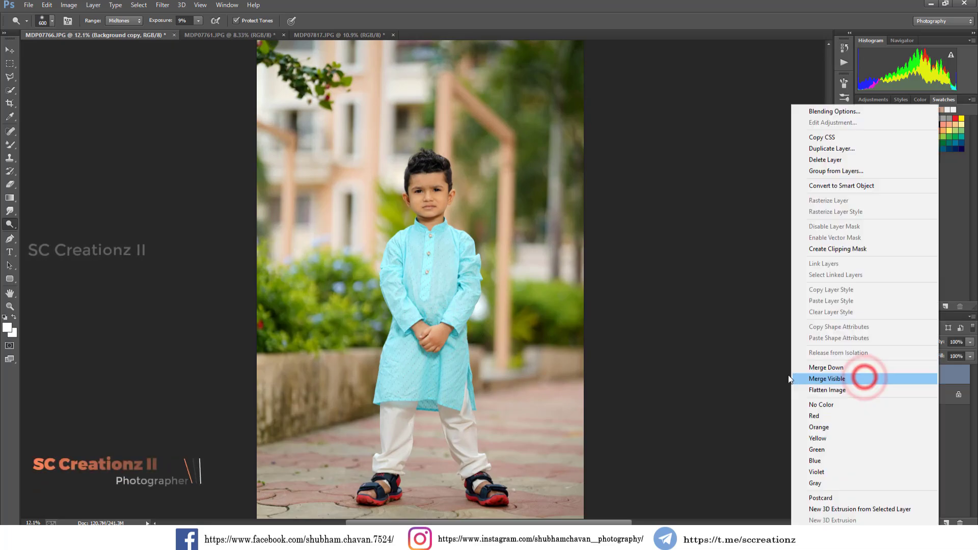
pyautogui.click(823, 369)
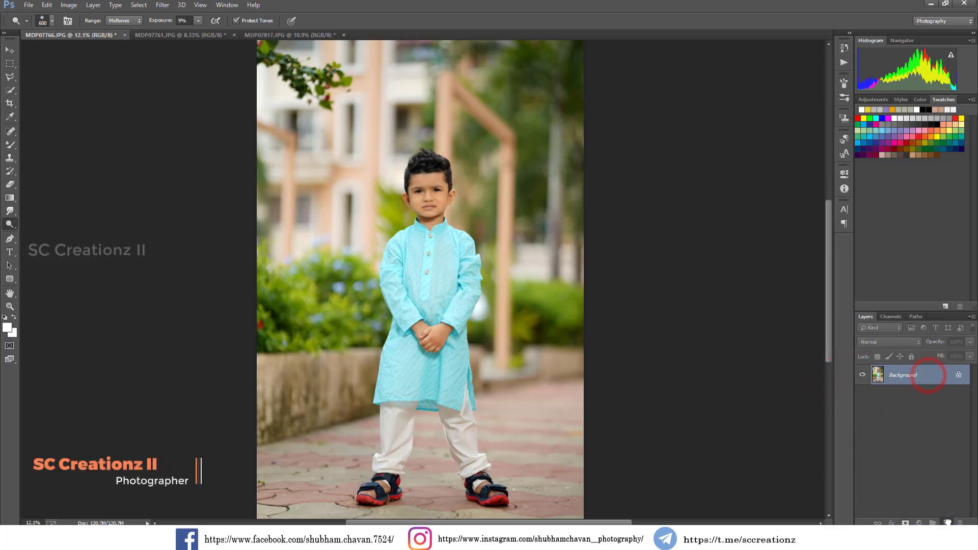
pyautogui.moveTo(925, 377); pyautogui.dragTo(946, 523)
# - In the Camera Raw Filter, set Temperature +6, Contrast +12, Highlights -44
pyautogui.click(162, 5)
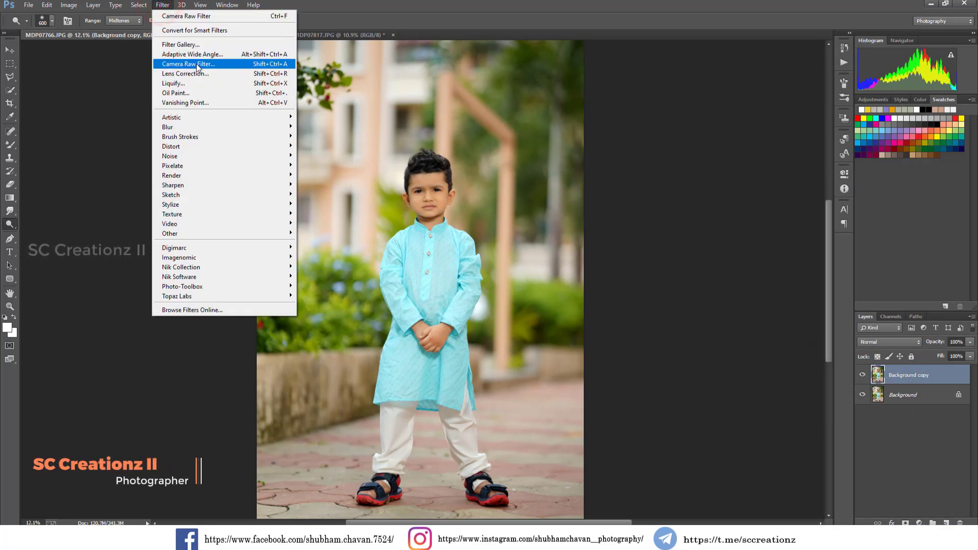
pyautogui.click(240, 64)
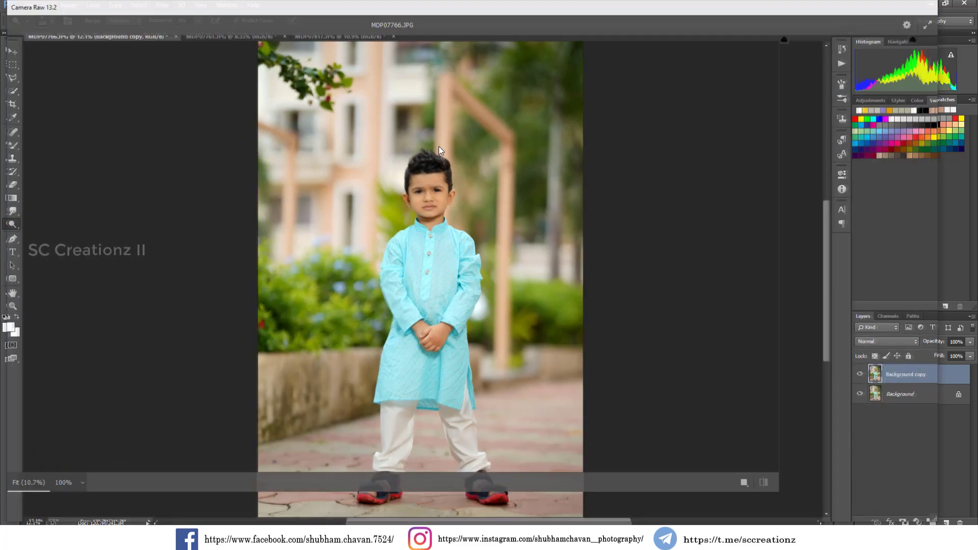
pyautogui.click(811, 156)
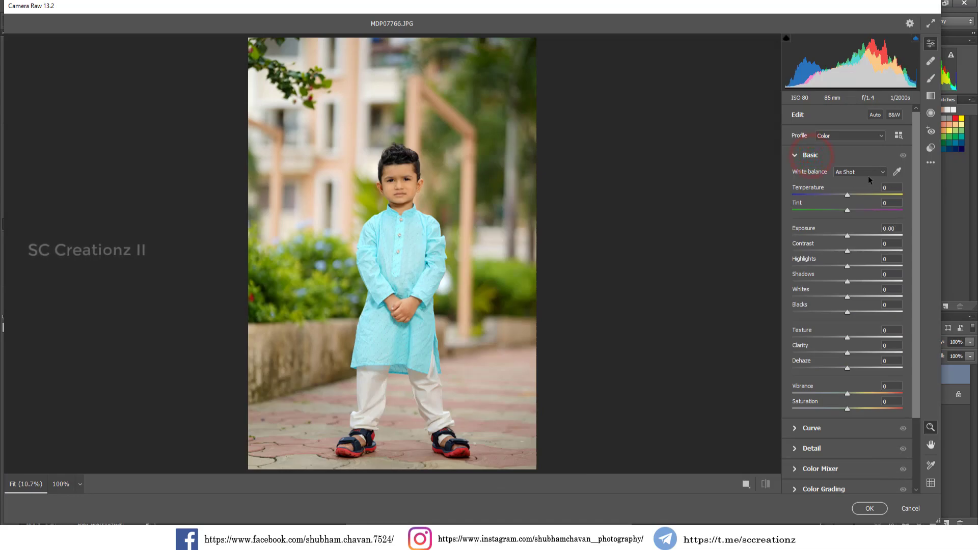
pyautogui.click(850, 194)
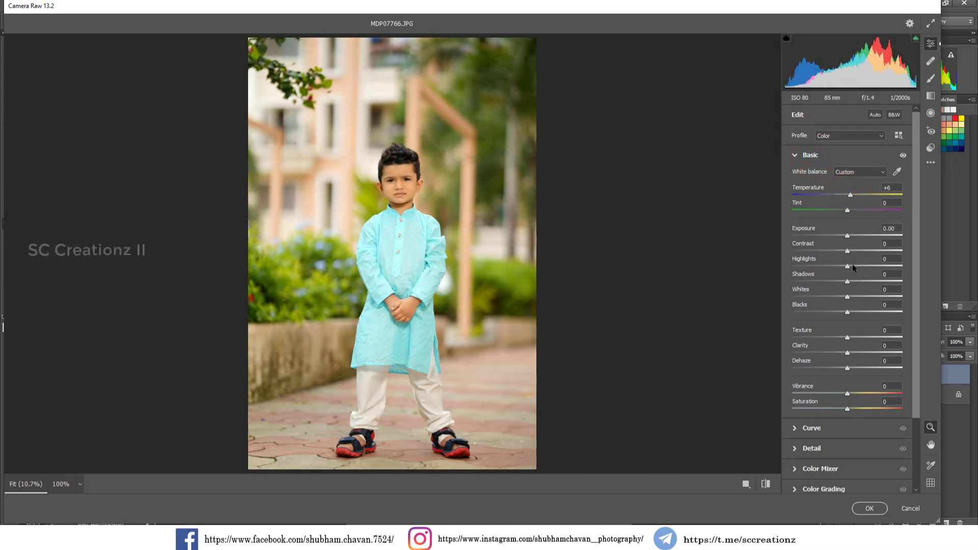
pyautogui.moveTo(849, 249)
pyautogui.mouseDown()
pyautogui.moveTo(889, 262)
pyautogui.moveTo(854, 262)
pyautogui.mouseUp()
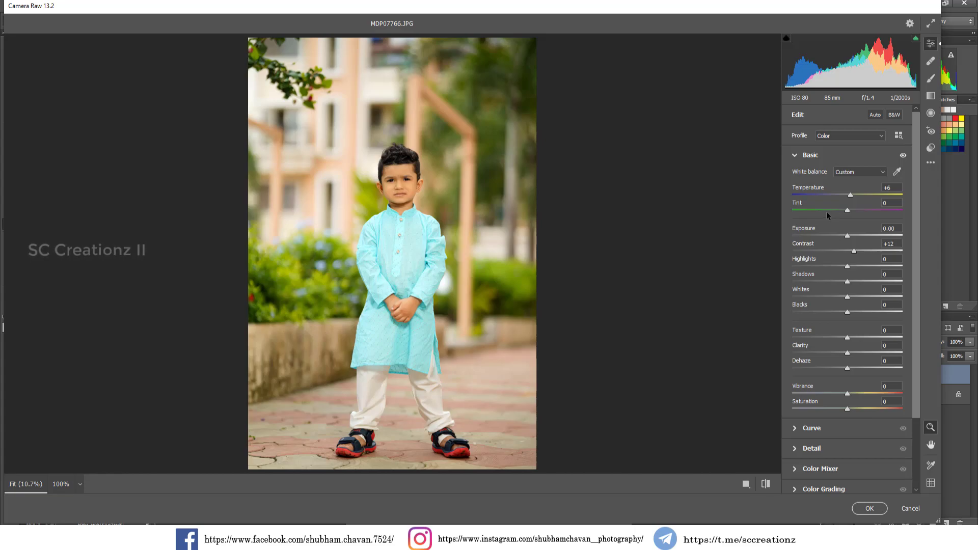
pyautogui.moveTo(846, 266); pyautogui.dragTo(812, 270)
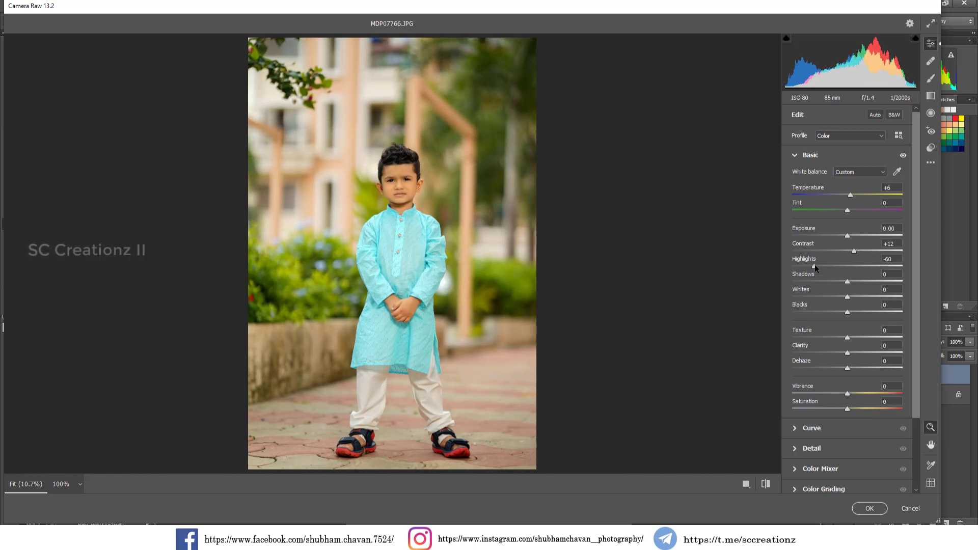
pyautogui.moveTo(817, 262); pyautogui.dragTo(824, 266)
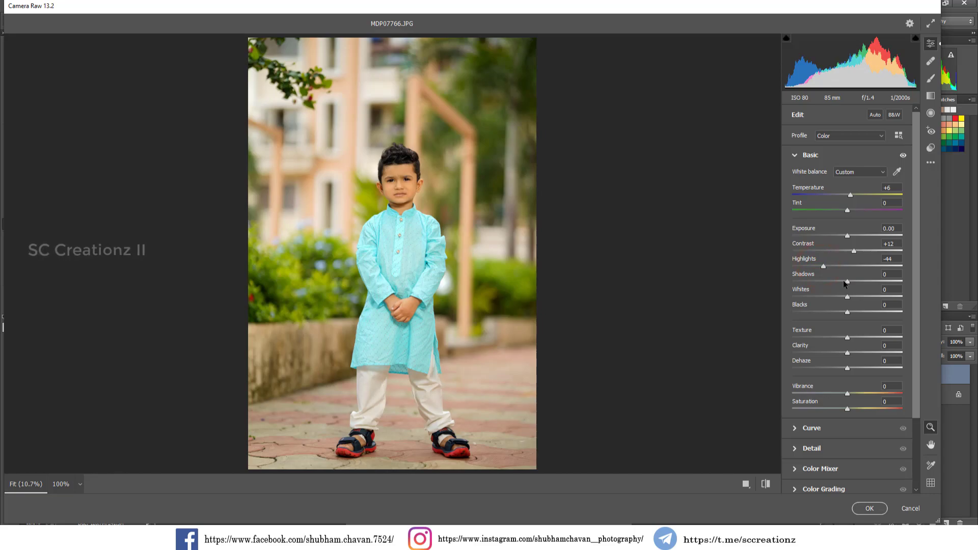
# - Set Shadows +26, Whites -59, Blacks -29, Clarity +27, raise Vibrance, lower Saturation
pyautogui.click(843, 281)
pyautogui.moveTo(849, 286); pyautogui.dragTo(860, 286)
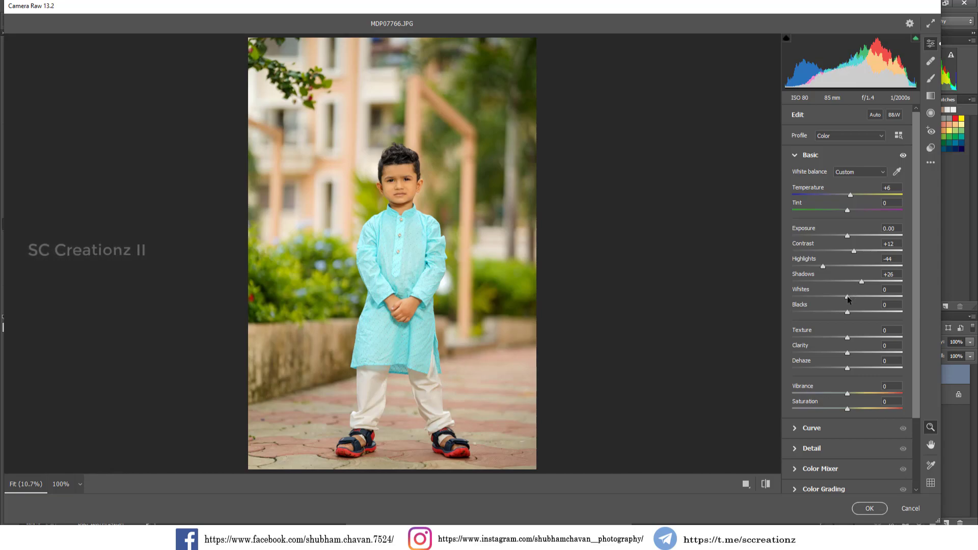
pyautogui.moveTo(848, 297)
pyautogui.mouseDown()
pyautogui.moveTo(797, 297)
pyautogui.moveTo(810, 296)
pyautogui.mouseUp()
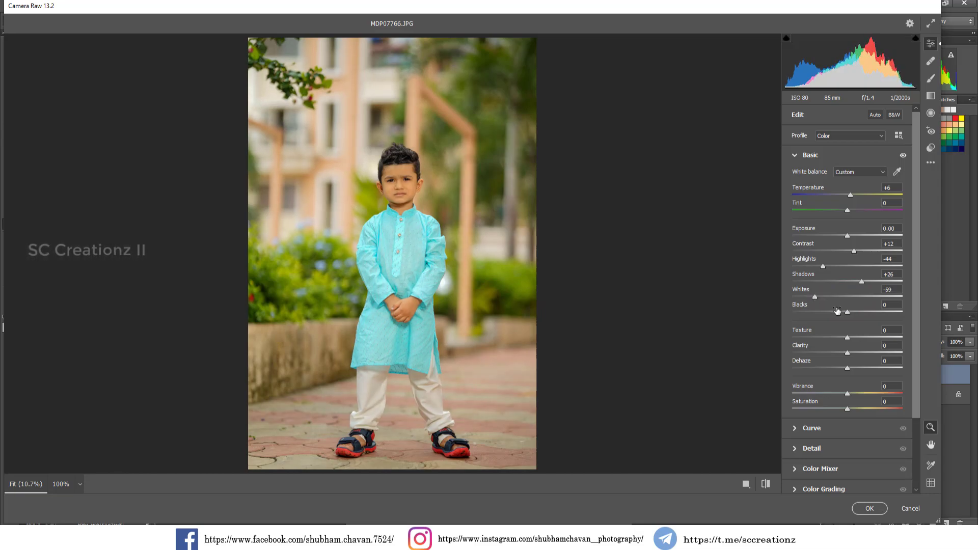
pyautogui.moveTo(836, 314); pyautogui.dragTo(825, 314)
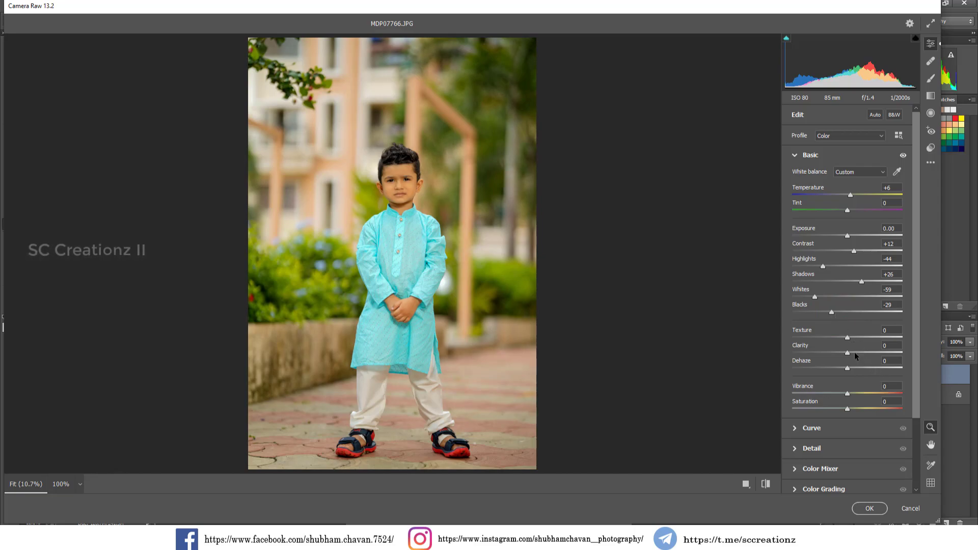
pyautogui.moveTo(854, 352); pyautogui.dragTo(856, 353)
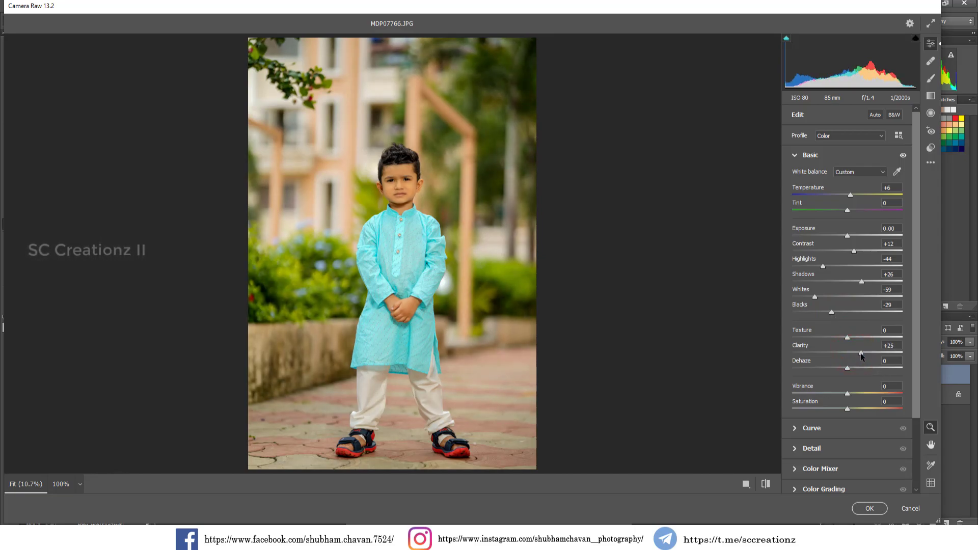
pyautogui.click(866, 394)
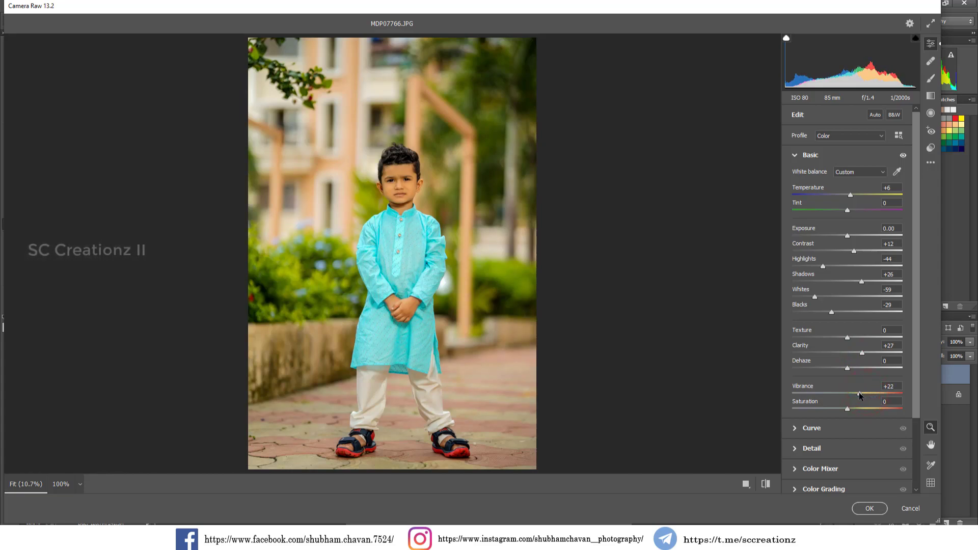
pyautogui.moveTo(859, 395); pyautogui.dragTo(834, 409)
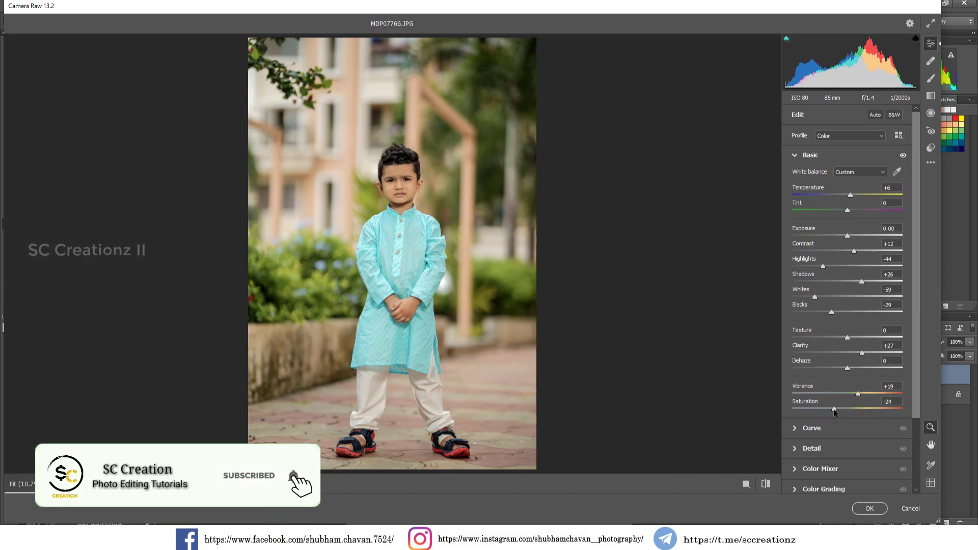
pyautogui.click(803, 427)
# - Add a tone-curve midpoint and move the black point right for deeper shadows
pyautogui.click(846, 262)
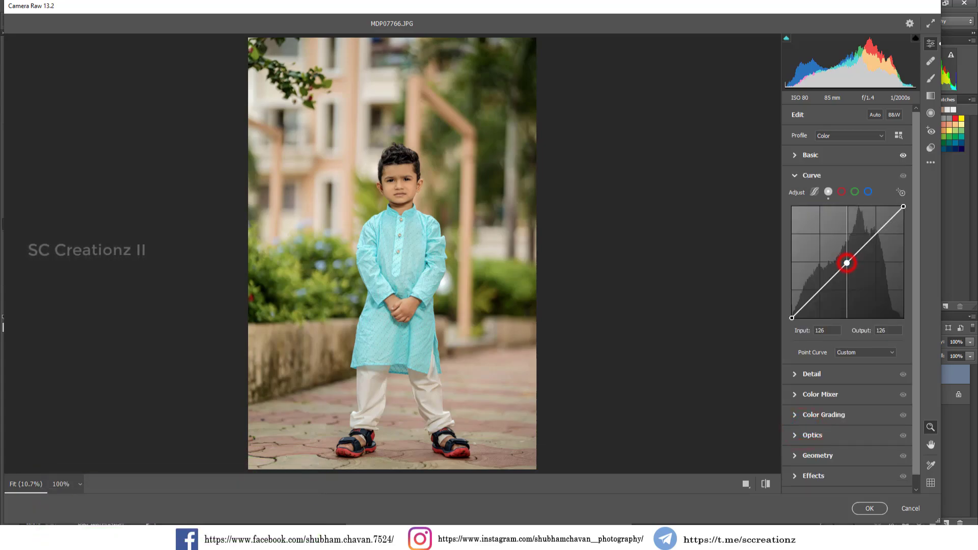
pyautogui.moveTo(846, 262); pyautogui.dragTo(846, 261)
pyautogui.moveTo(793, 318); pyautogui.dragTo(795, 318)
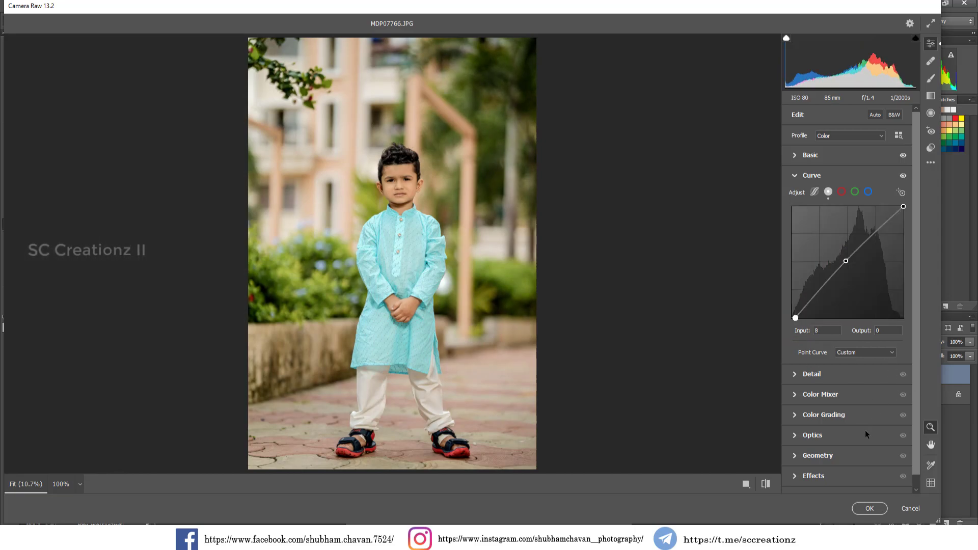
# - Set Sharpening to 17, check the face up close, and add color noise reduction
pyautogui.scroll(-1, 866, 331)
pyautogui.click(798, 360)
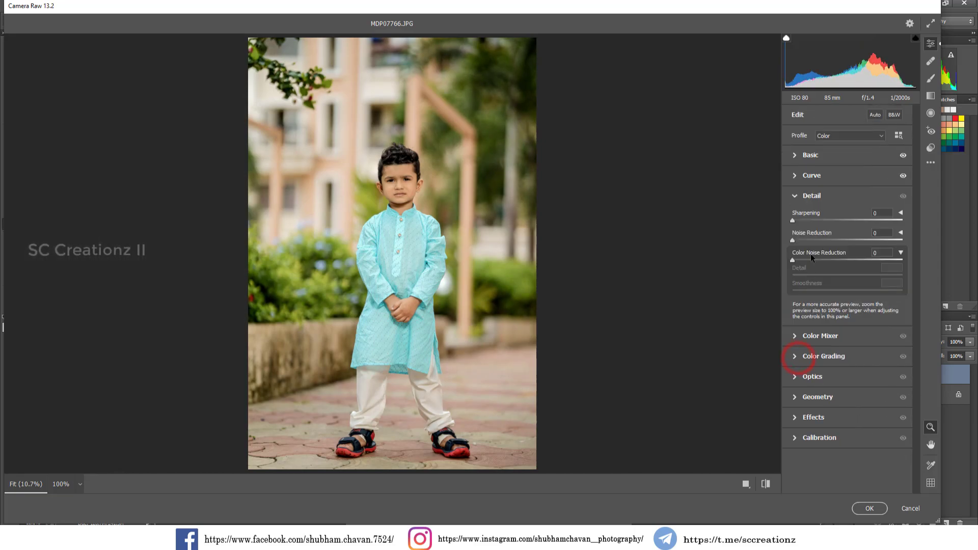
pyautogui.moveTo(804, 221); pyautogui.dragTo(805, 221)
pyautogui.click(399, 160)
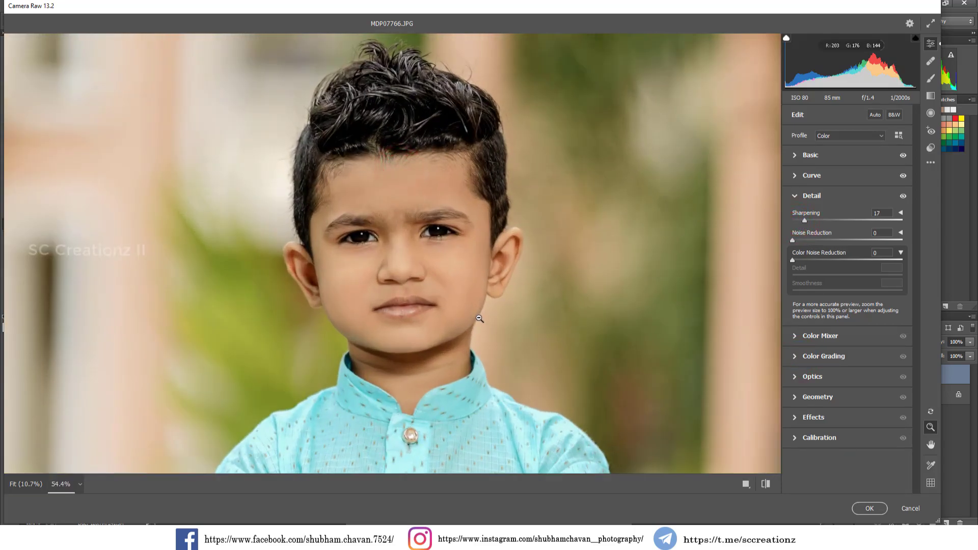
pyautogui.rightClick(477, 245)
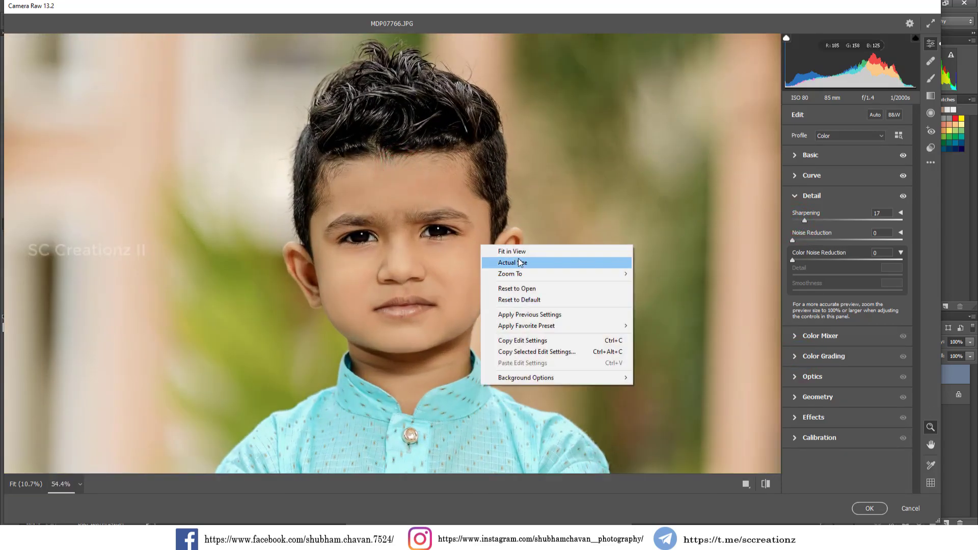
pyautogui.click(518, 254)
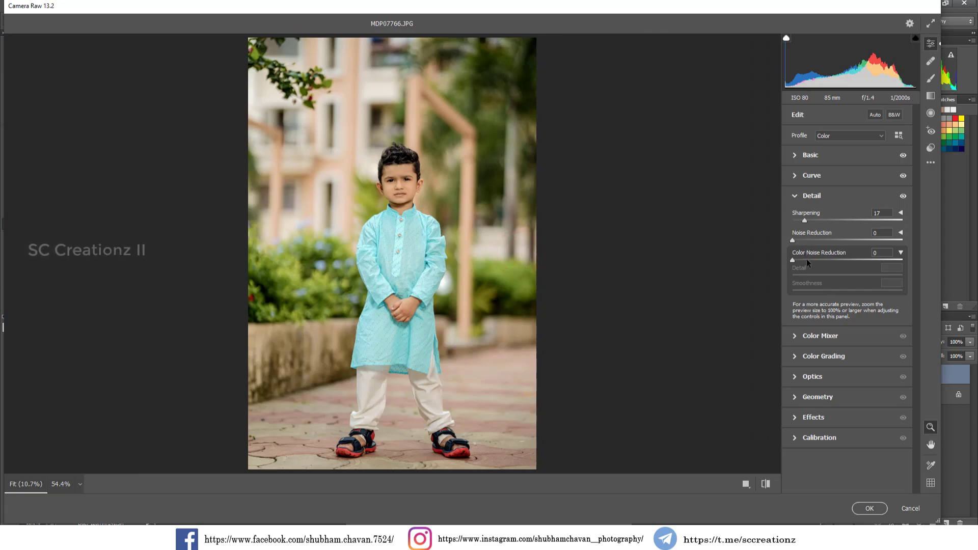
pyautogui.click(806, 259)
# - Set Color Mixer hues to Yellows +82, Greens +89, Aquas +38, Blues -36
pyautogui.click(805, 335)
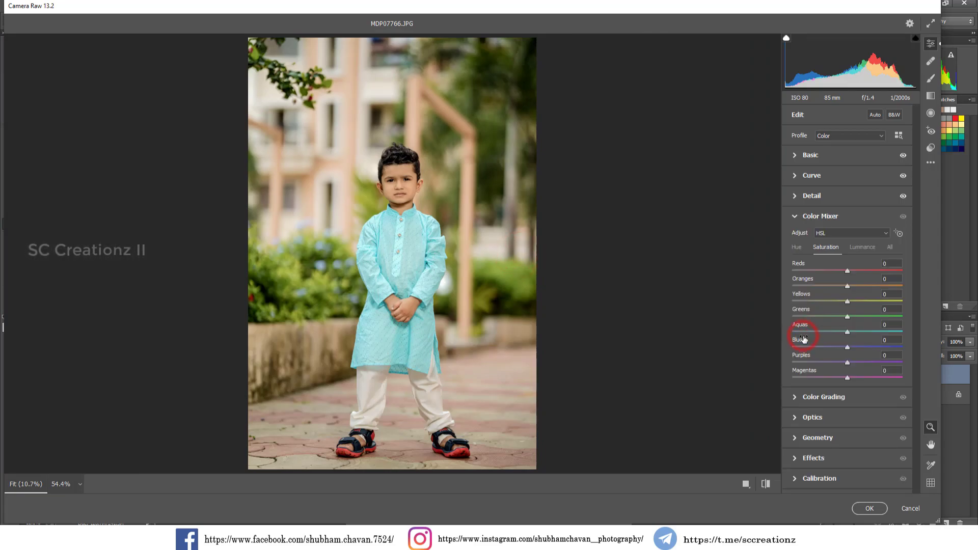
pyautogui.click(796, 247)
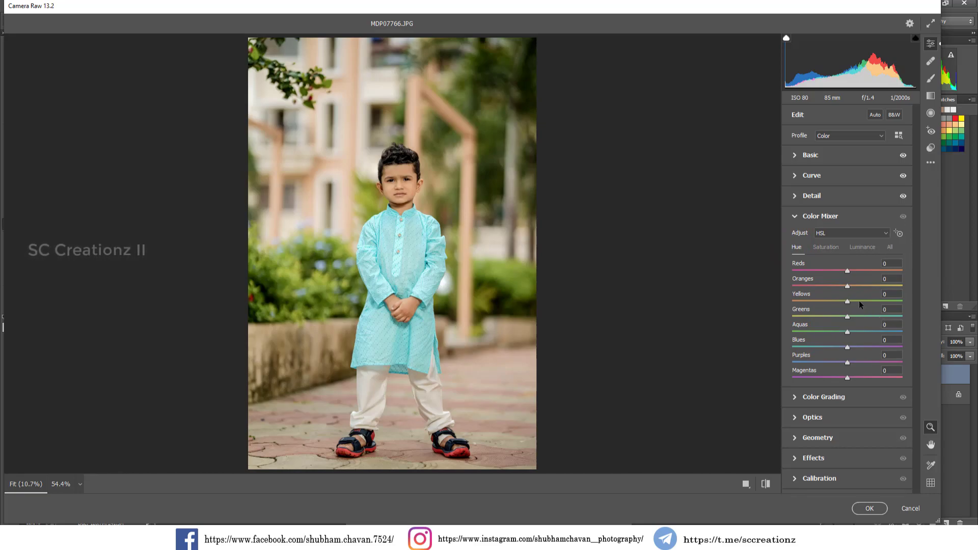
pyautogui.moveTo(859, 301); pyautogui.dragTo(889, 303)
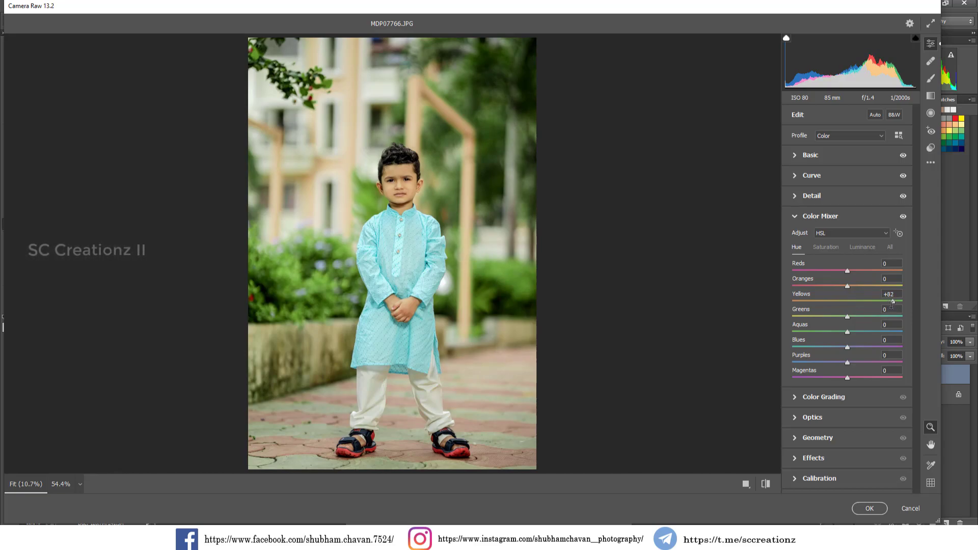
pyautogui.moveTo(865, 317); pyautogui.dragTo(896, 317)
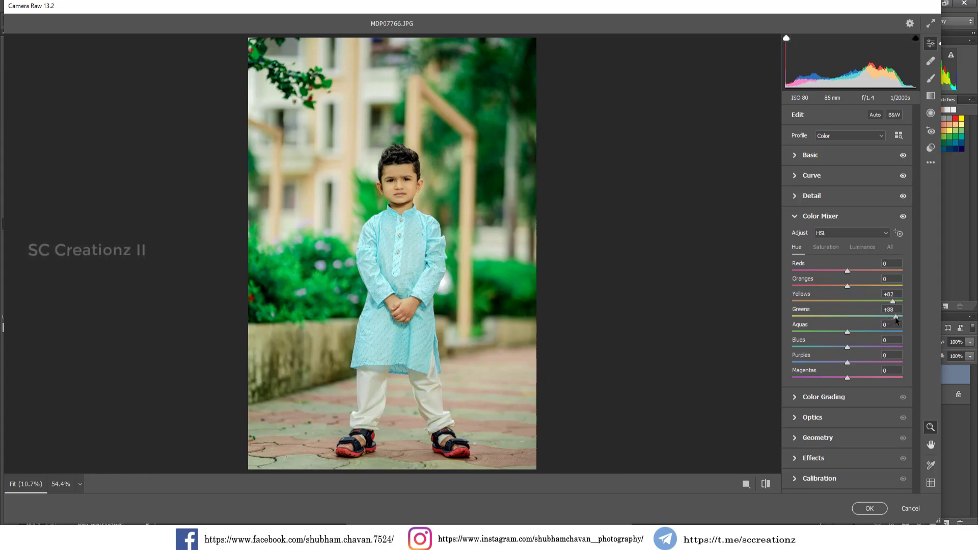
pyautogui.click(867, 332)
pyautogui.click(825, 346)
pyautogui.moveTo(826, 346); pyautogui.dragTo(830, 348)
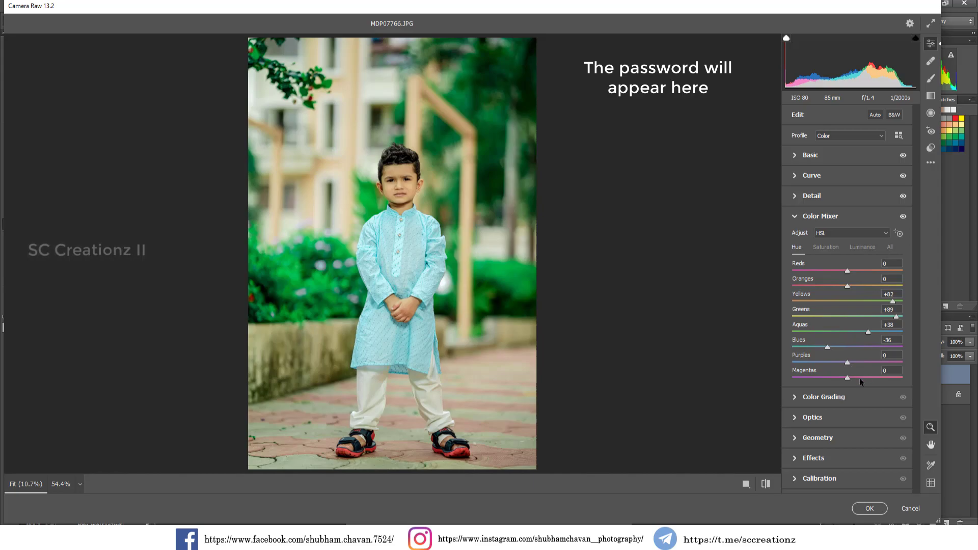
# - Set Color Mixer saturation to Reds +45, Oranges +23, Yellows -61, Greens -69, Aquas -24
pyautogui.click(835, 249)
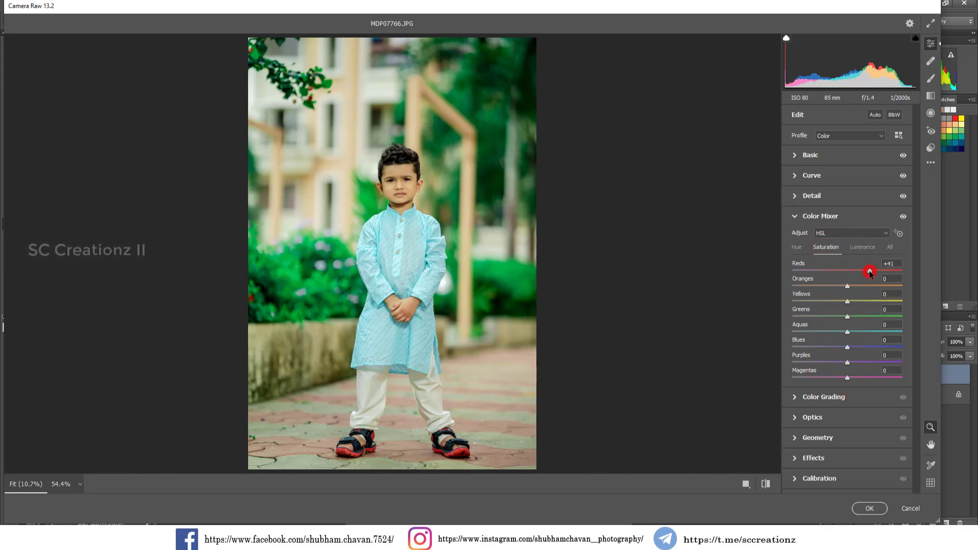
pyautogui.moveTo(869, 271); pyautogui.dragTo(872, 271)
pyautogui.click(858, 285)
pyautogui.moveTo(863, 288); pyautogui.dragTo(859, 286)
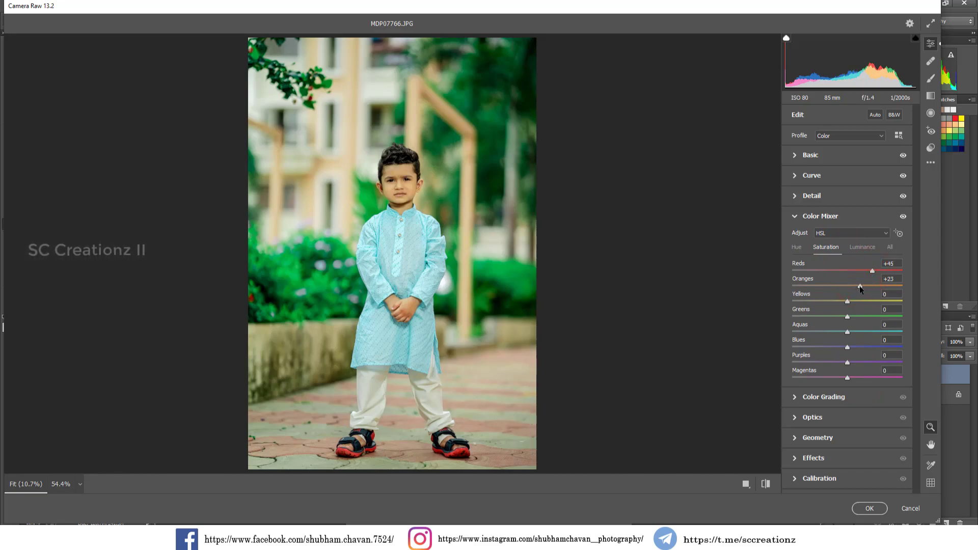
pyautogui.click(814, 301)
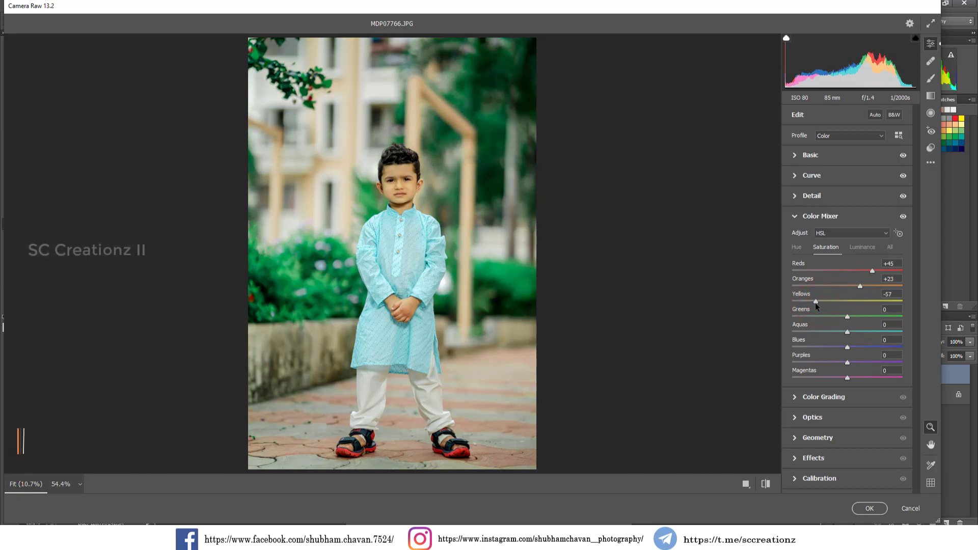
pyautogui.moveTo(815, 303); pyautogui.dragTo(810, 318)
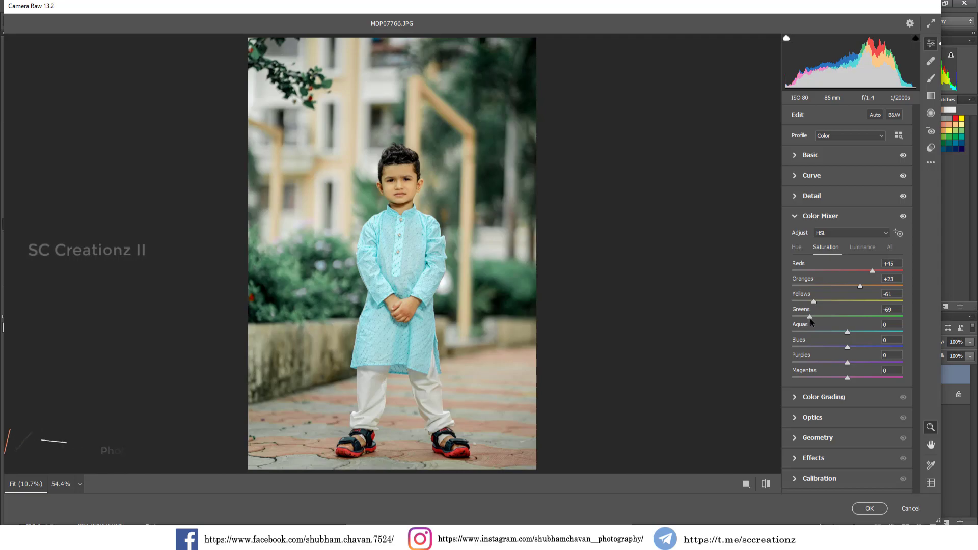
pyautogui.moveTo(830, 331); pyautogui.dragTo(854, 348)
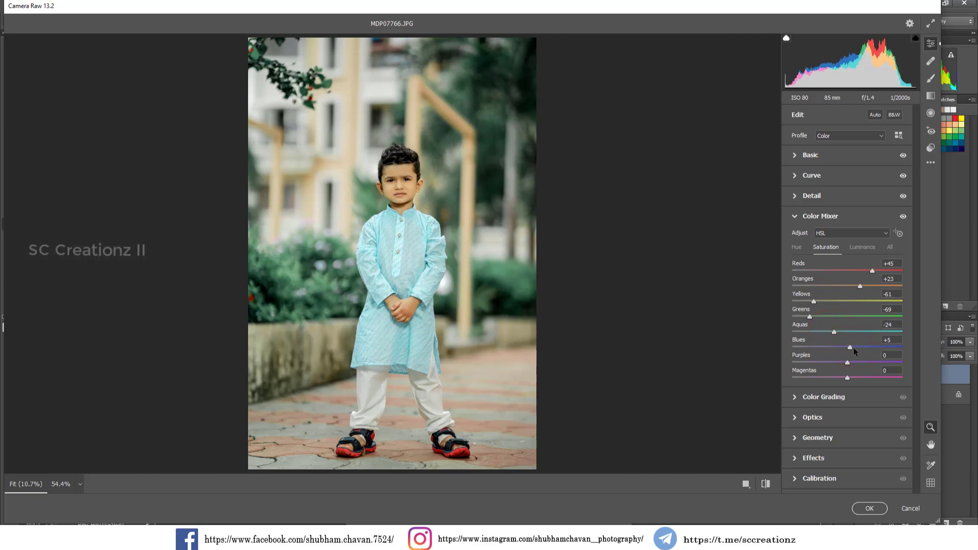
# - Set Color Mixer luminance to Reds -23, Oranges +20, Yellows -41, Greens -48, Aquas -39, Blues -6
pyautogui.click(854, 249)
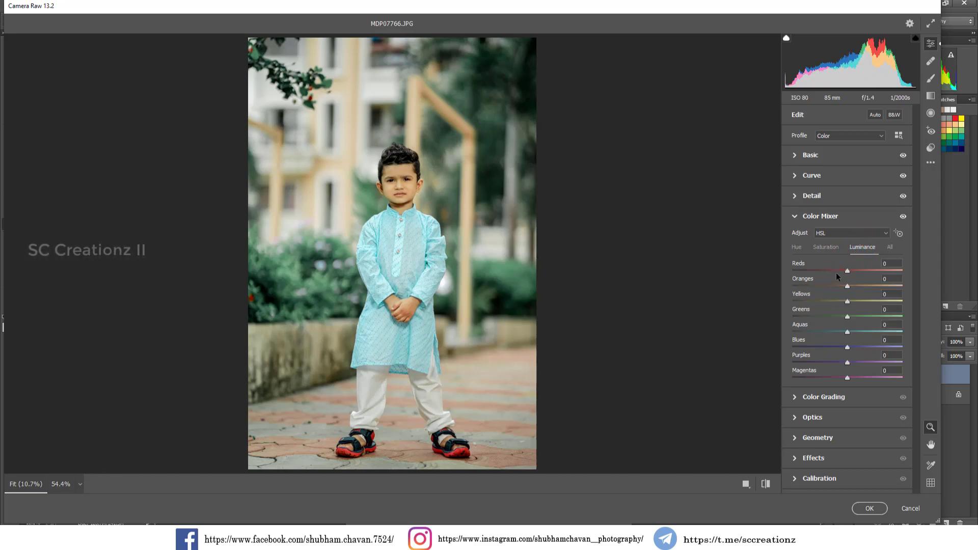
pyautogui.moveTo(835, 273); pyautogui.dragTo(858, 286)
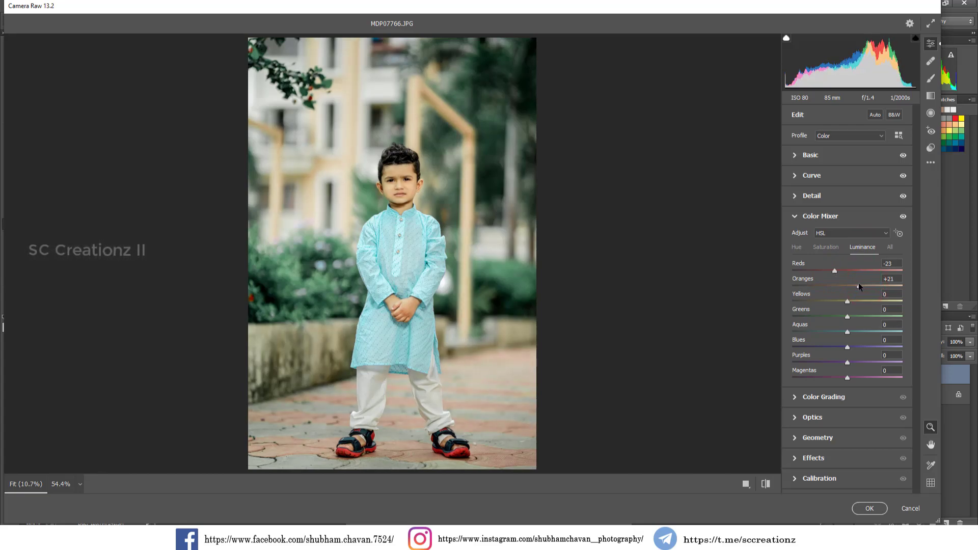
pyautogui.click(823, 301)
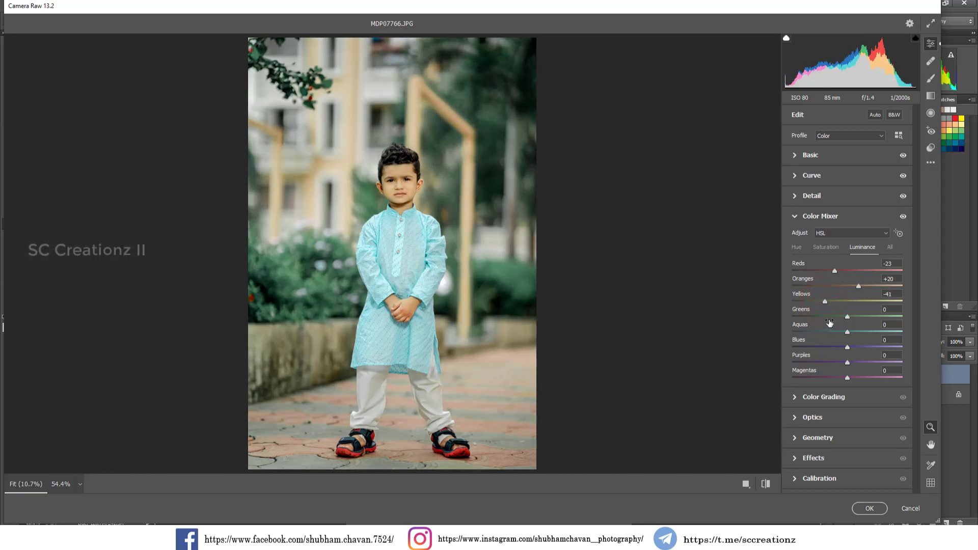
pyautogui.moveTo(829, 316); pyautogui.dragTo(820, 318)
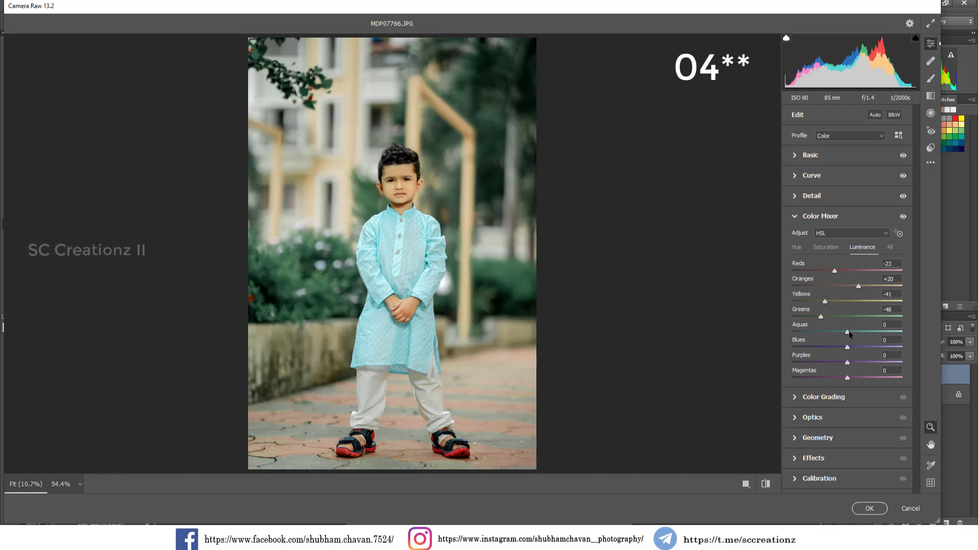
pyautogui.moveTo(848, 332)
pyautogui.mouseDown()
pyautogui.moveTo(879, 333)
pyautogui.moveTo(802, 332)
pyautogui.moveTo(843, 348)
pyautogui.mouseUp()
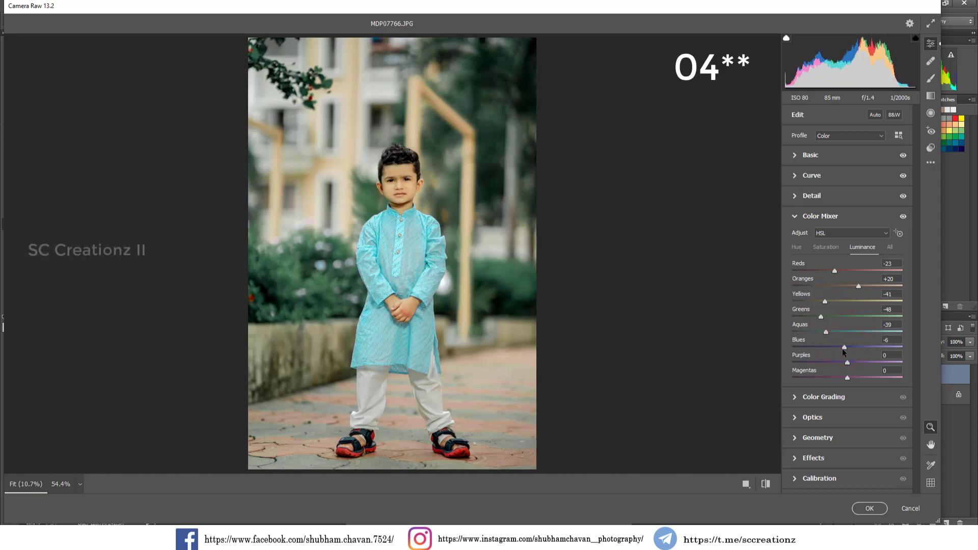
pyautogui.click(837, 480)
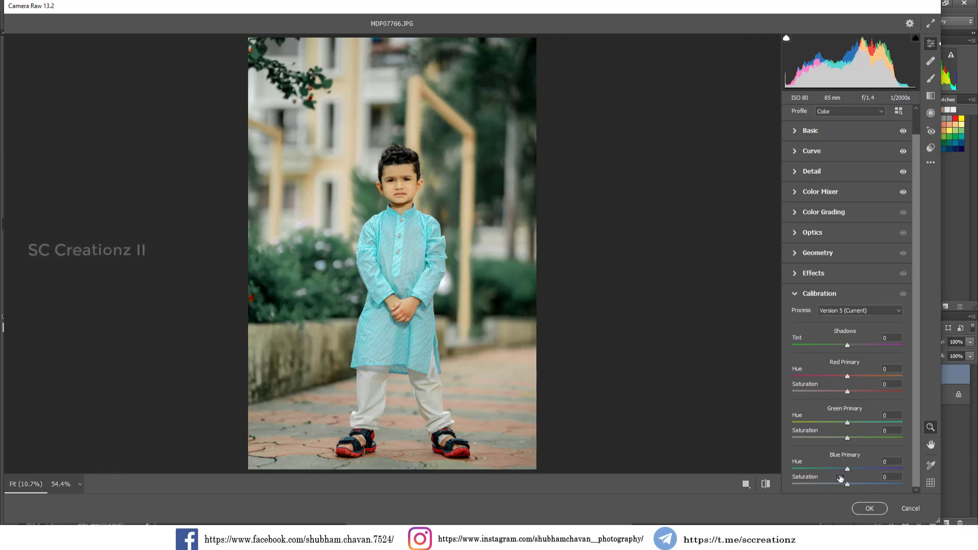
# - Set Calibration primaries: Blue Hue -35/Sat -6, Green Hue +53/Sat -12, Red Hue +54/Sat -16
pyautogui.moveTo(847, 484); pyautogui.dragTo(844, 484)
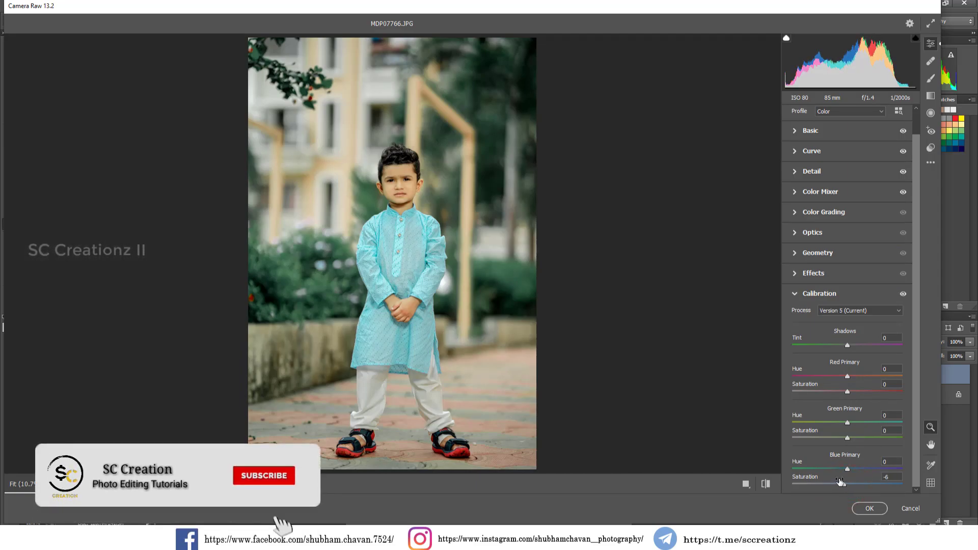
pyautogui.moveTo(830, 468); pyautogui.dragTo(827, 474)
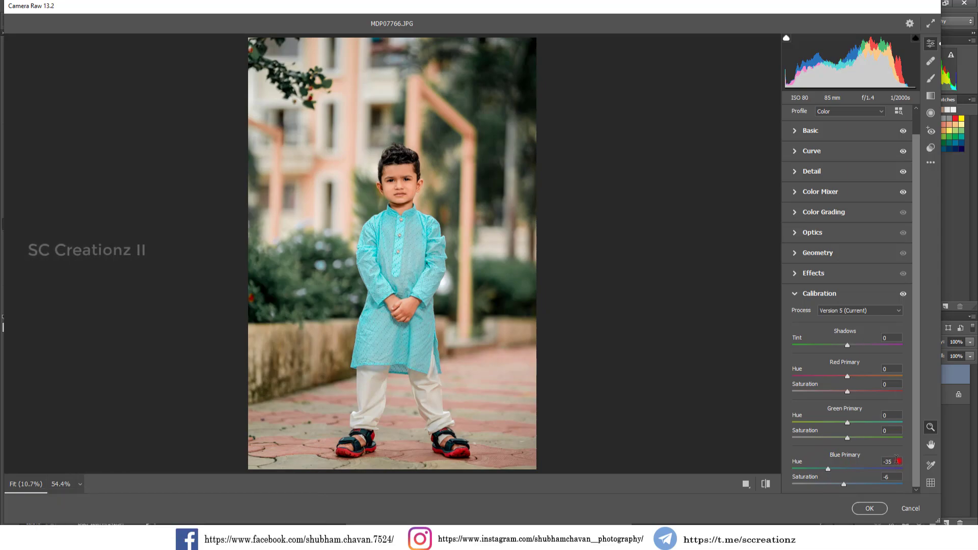
pyautogui.click(887, 462)
pyautogui.click(887, 476)
pyautogui.moveTo(844, 440); pyautogui.dragTo(876, 426)
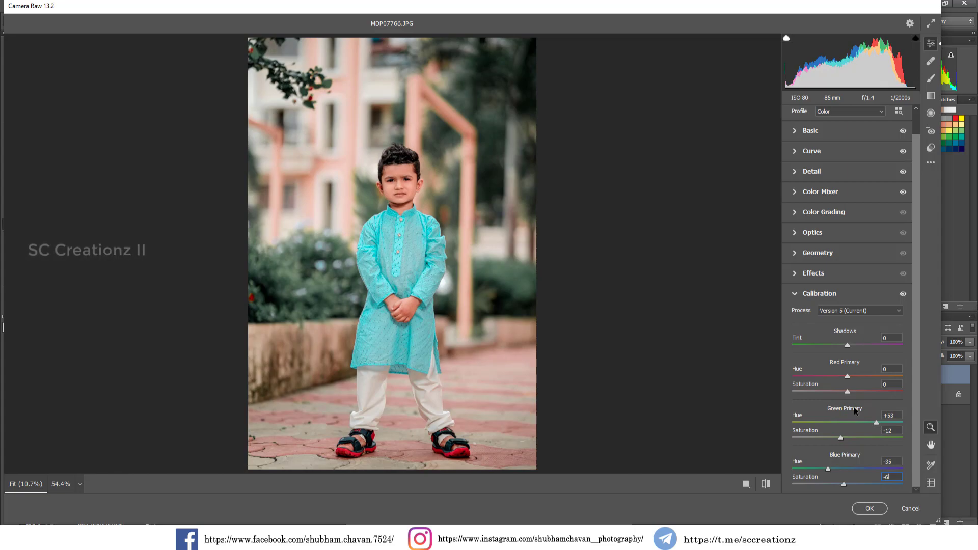
pyautogui.click(868, 376)
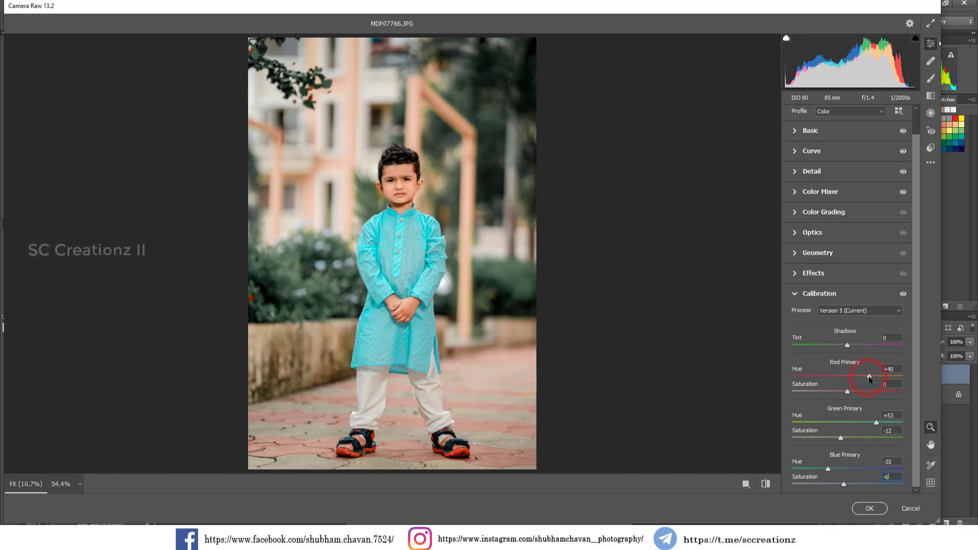
pyautogui.moveTo(869, 377); pyautogui.dragTo(877, 377)
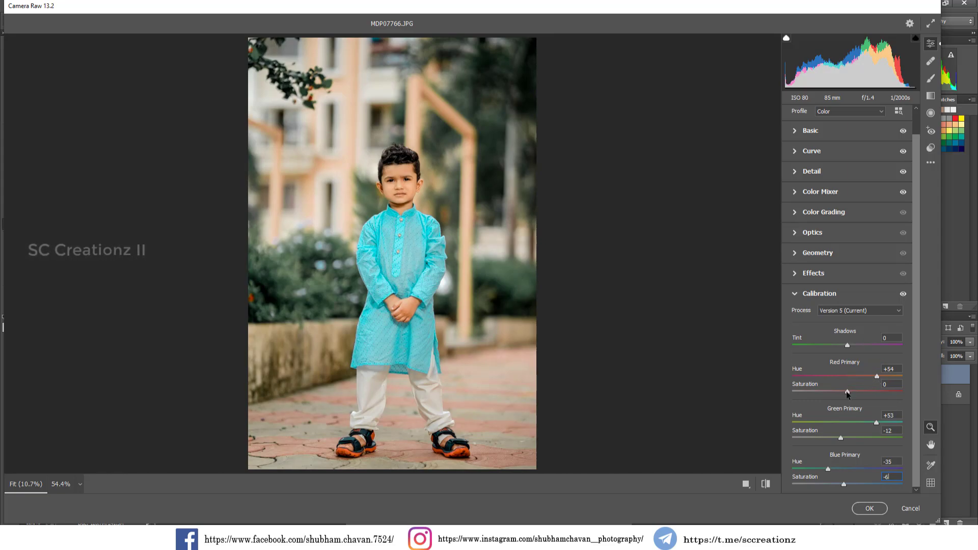
pyautogui.moveTo(847, 391); pyautogui.dragTo(846, 391)
# - Set red primary saturation to -2, then mute greens to -68 and aquas to -1 in the Color Mixer
pyautogui.click(378, 170)
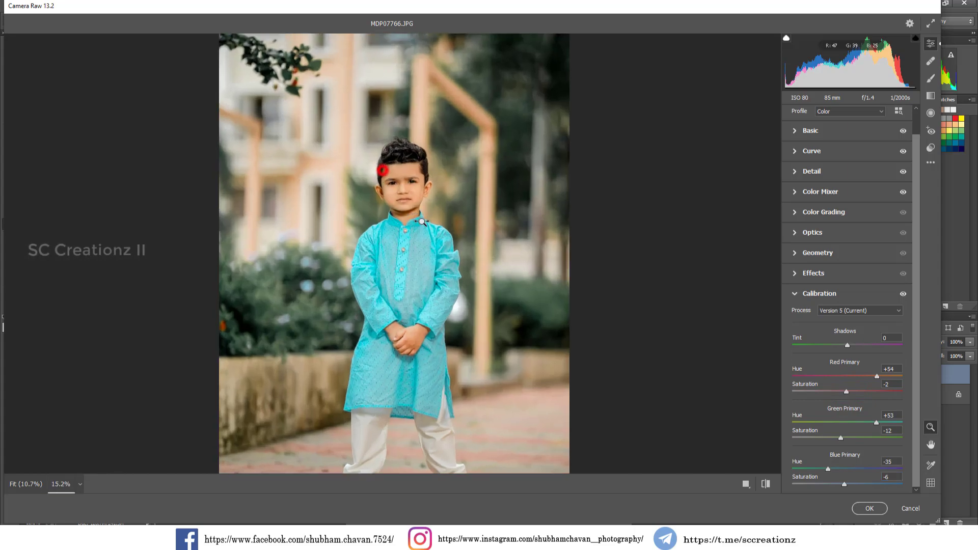
pyautogui.click(802, 209)
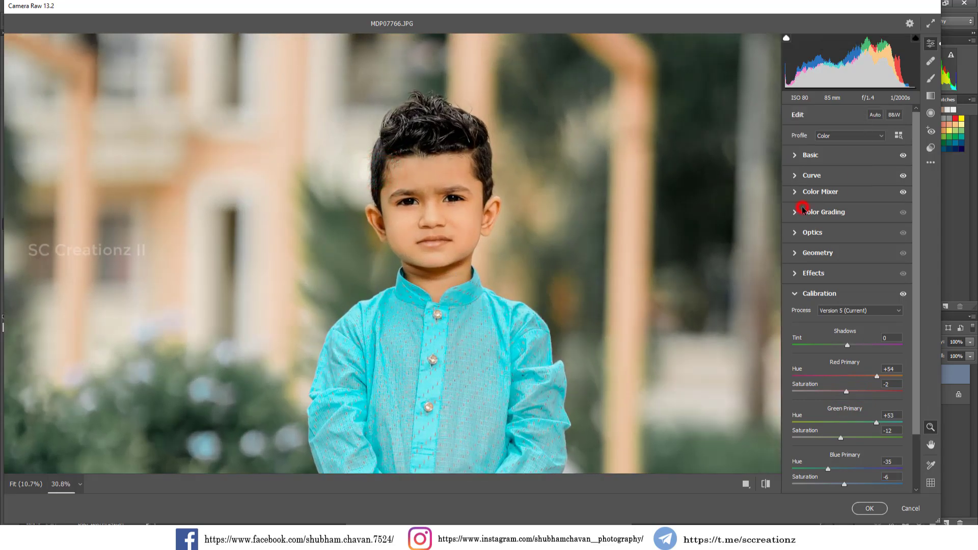
pyautogui.click(798, 219)
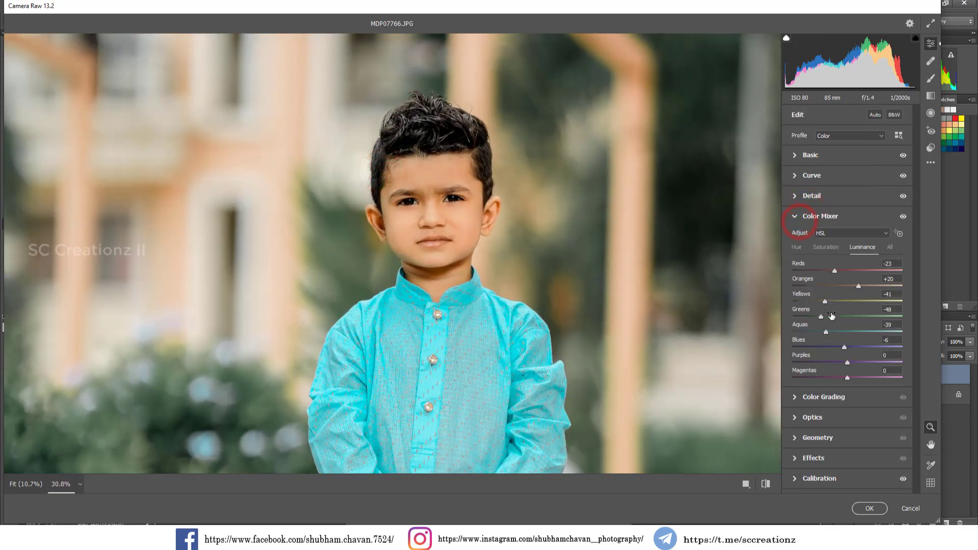
pyautogui.click(820, 250)
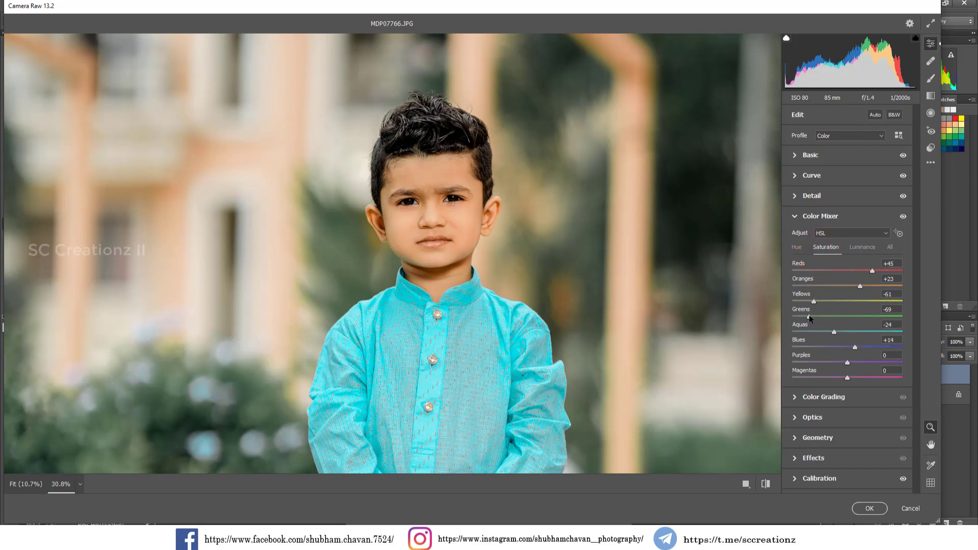
pyautogui.moveTo(809, 316); pyautogui.dragTo(812, 317)
pyautogui.rightClick(631, 193)
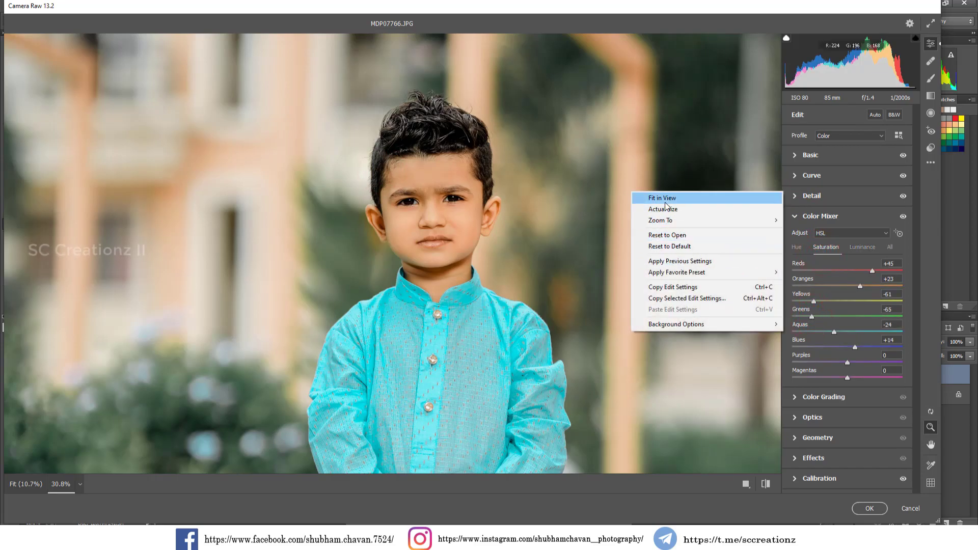
pyautogui.click(662, 199)
pyautogui.moveTo(810, 316)
pyautogui.mouseDown()
pyautogui.moveTo(788, 316)
pyautogui.moveTo(869, 317)
pyautogui.moveTo(805, 318)
pyautogui.moveTo(819, 332)
pyautogui.moveTo(846, 331)
pyautogui.mouseUp()
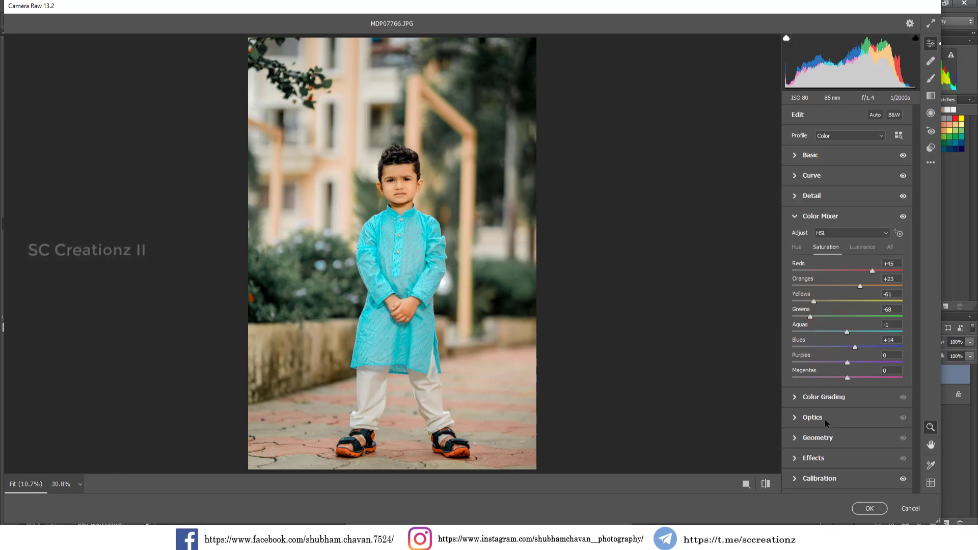
pyautogui.click(800, 219)
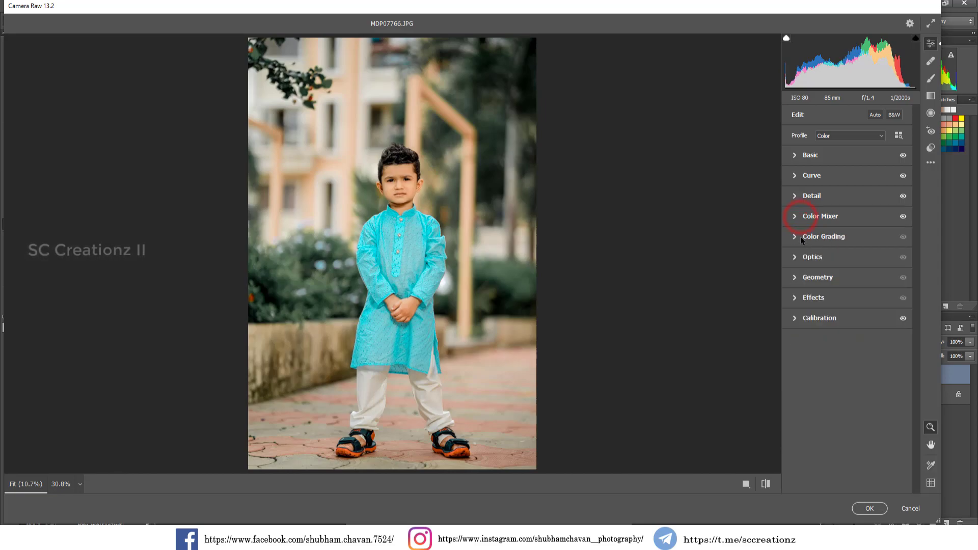
# - Tint the Color Grading shadows teal with hue 182, saturation 6 and blending 100
pyautogui.click(799, 237)
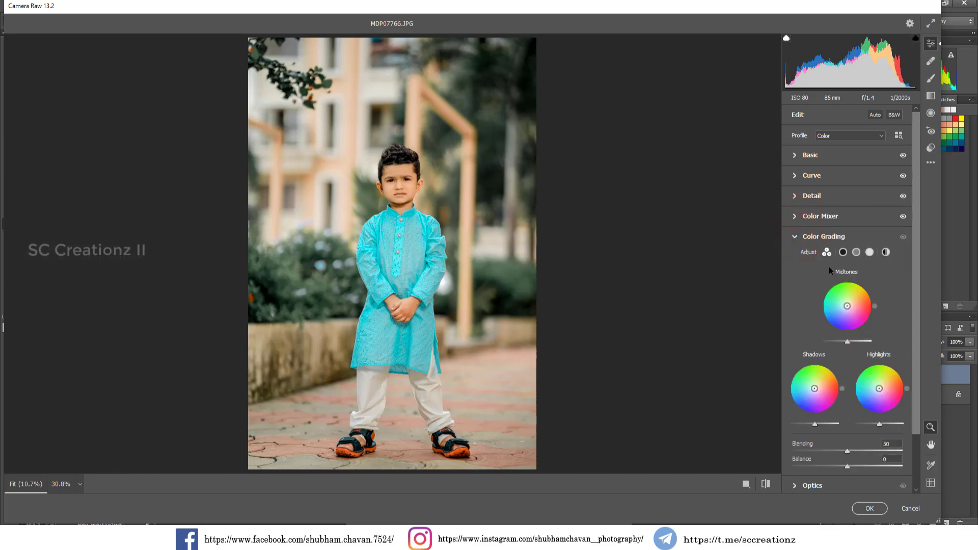
pyautogui.click(843, 253)
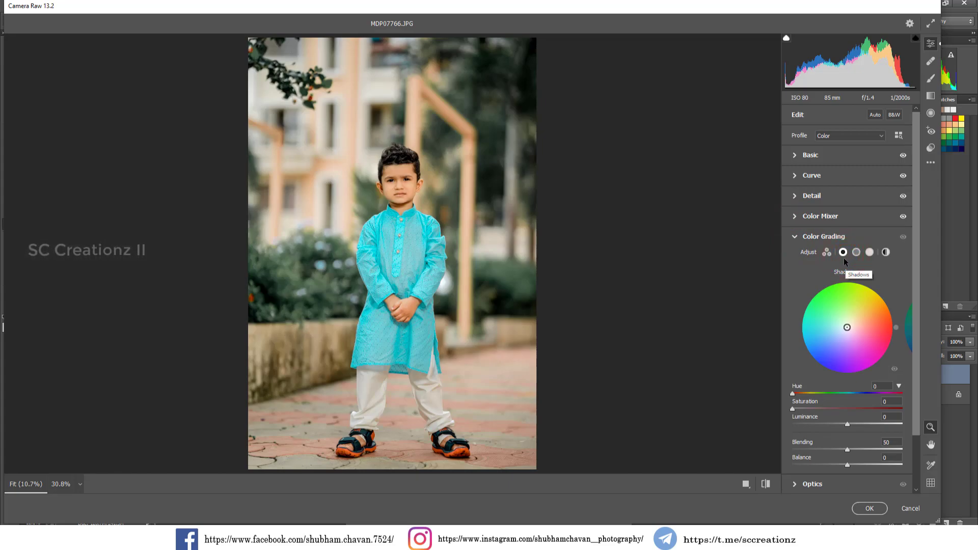
pyautogui.click(843, 252)
pyautogui.click(884, 386)
pyautogui.write('182')
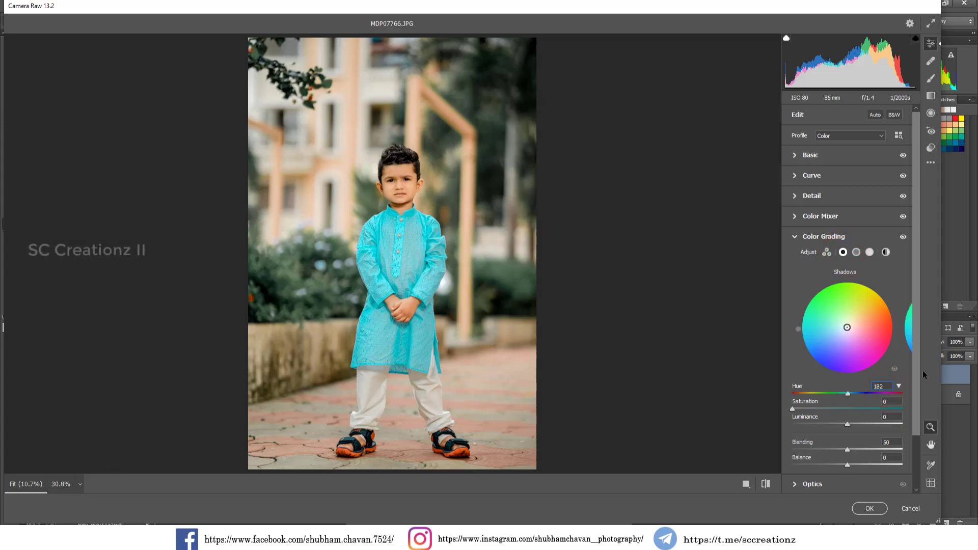
pyautogui.click(890, 402)
pyautogui.write('6')
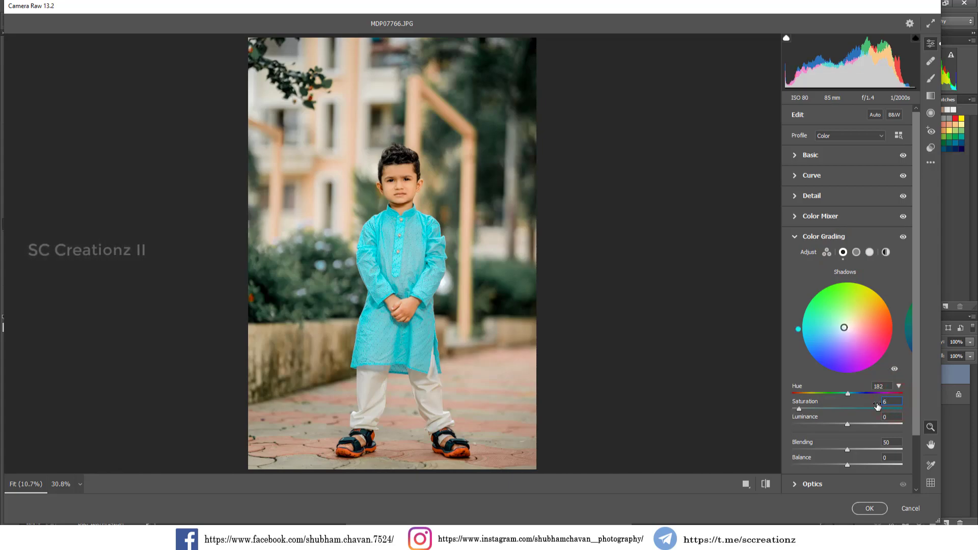
pyautogui.moveTo(851, 453); pyautogui.dragTo(903, 450)
# - Give the highlights a faint red tint at saturation 5
pyautogui.click(869, 252)
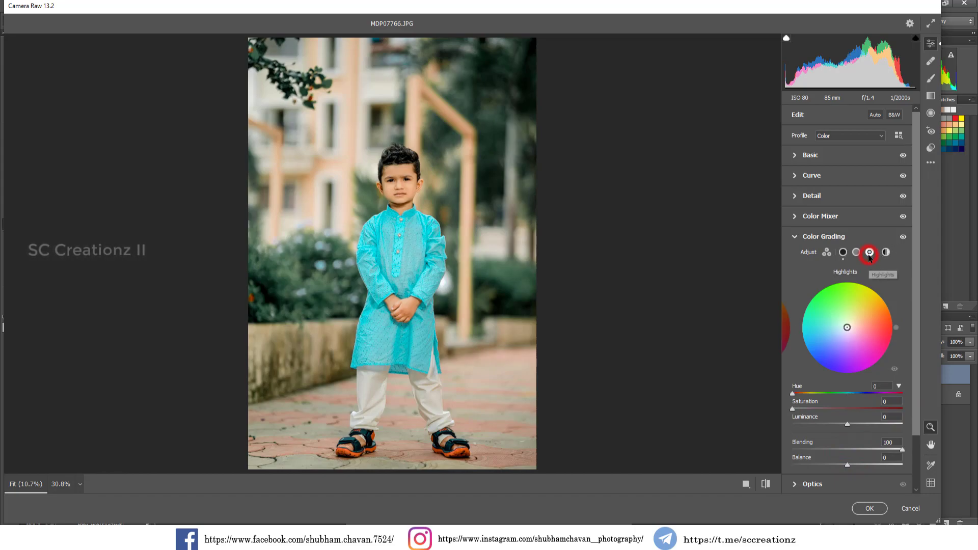
pyautogui.click(887, 386)
pyautogui.click(887, 401)
pyautogui.write('5')
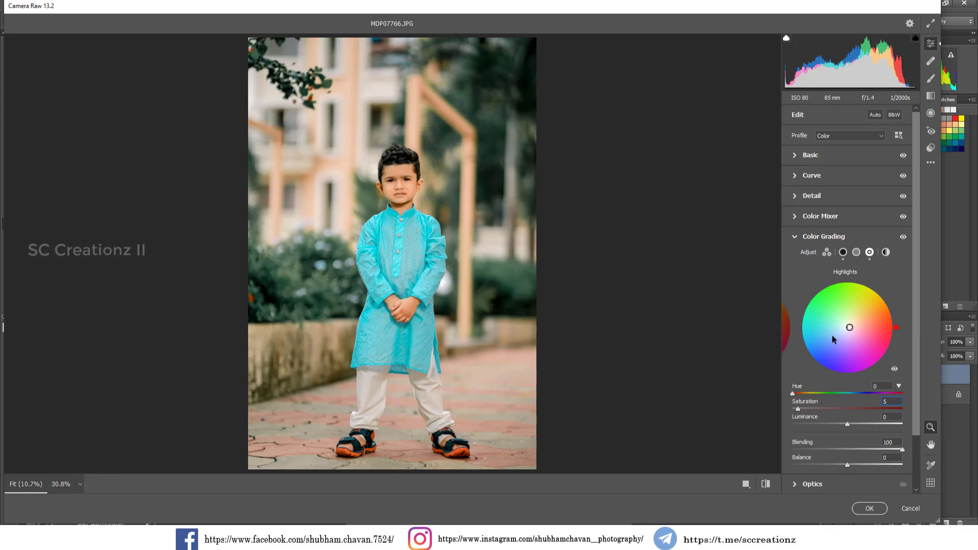
# - Add a -19 vignette and show the before/after side-by-side view
pyautogui.scroll(-3, 861, 433)
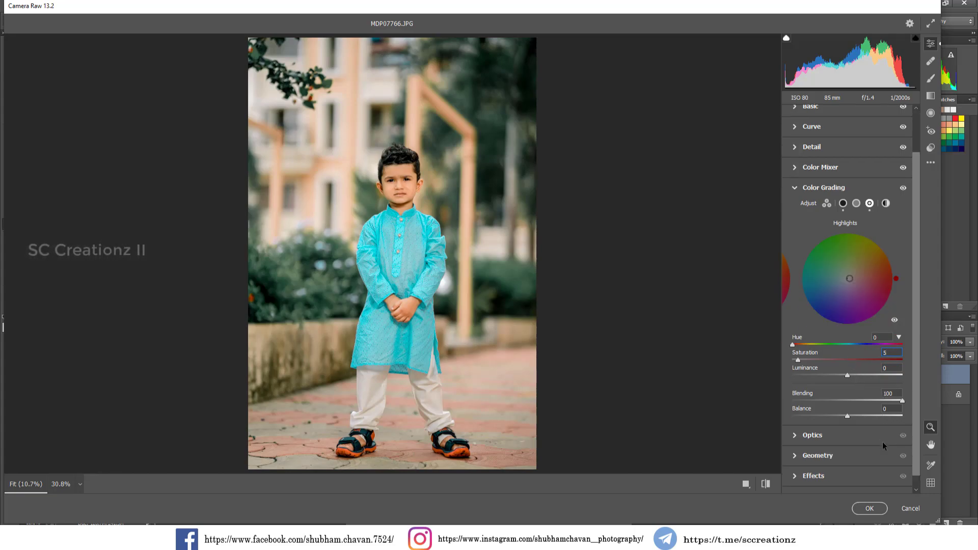
pyautogui.click(810, 463)
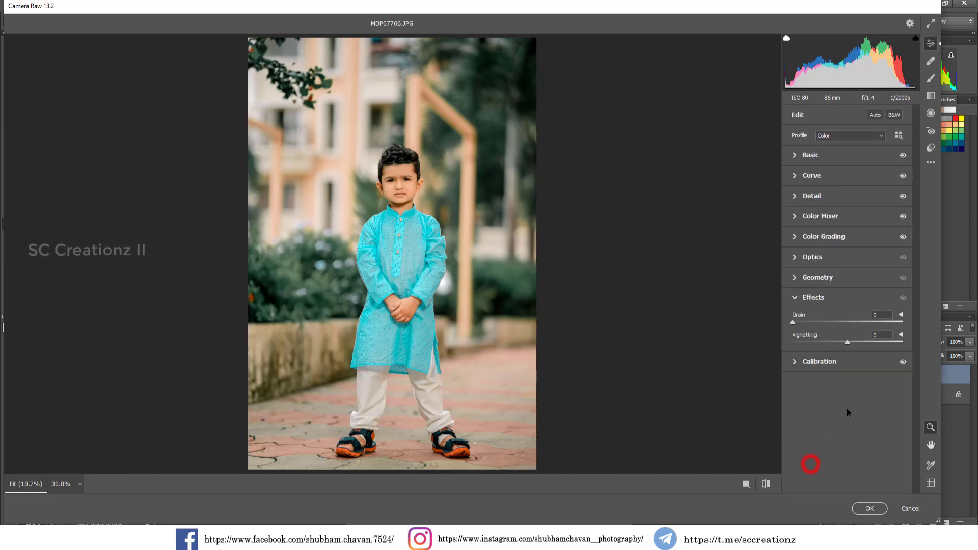
pyautogui.moveTo(847, 342); pyautogui.dragTo(837, 343)
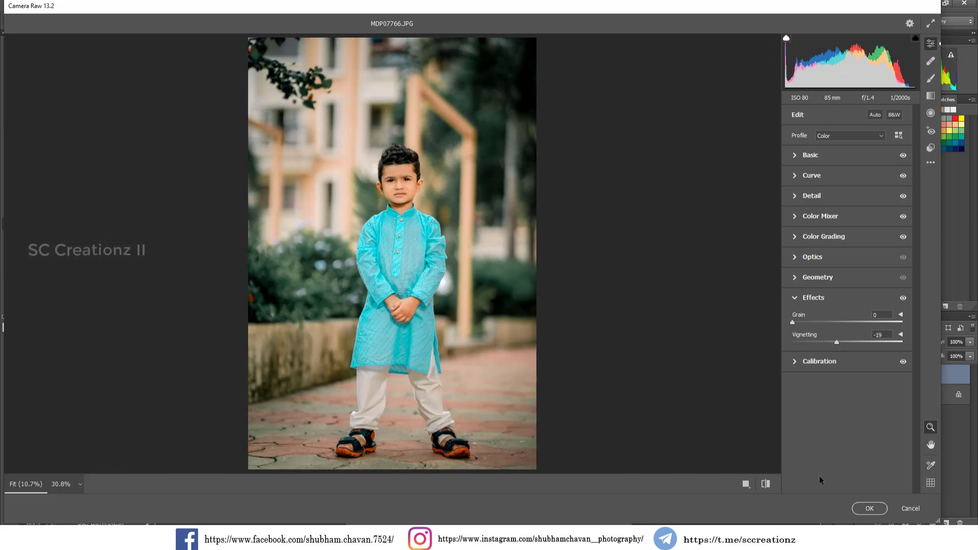
pyautogui.click(746, 485)
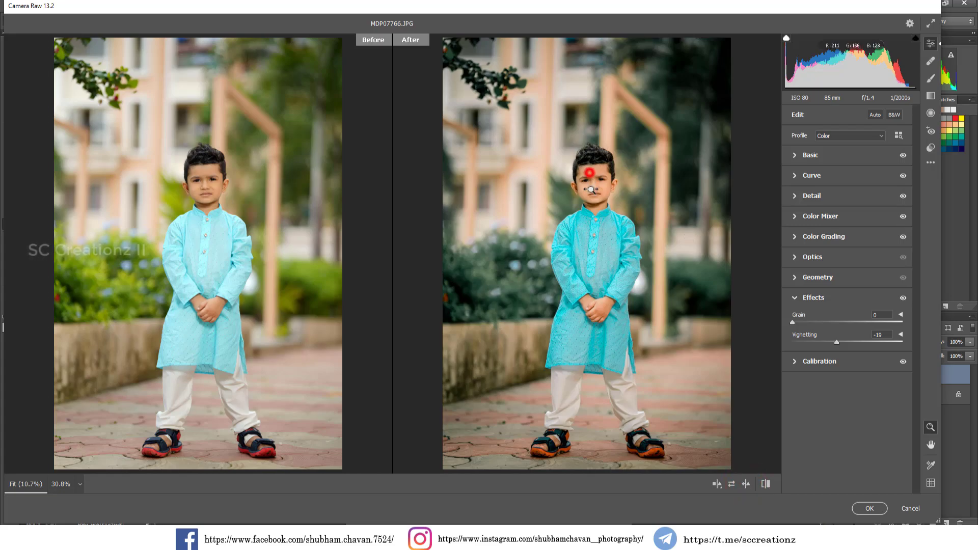
# - Zoom into the boy's face and review the Basic tone and Curve settings
pyautogui.click(606, 253)
pyautogui.moveTo(584, 157); pyautogui.dragTo(641, 303)
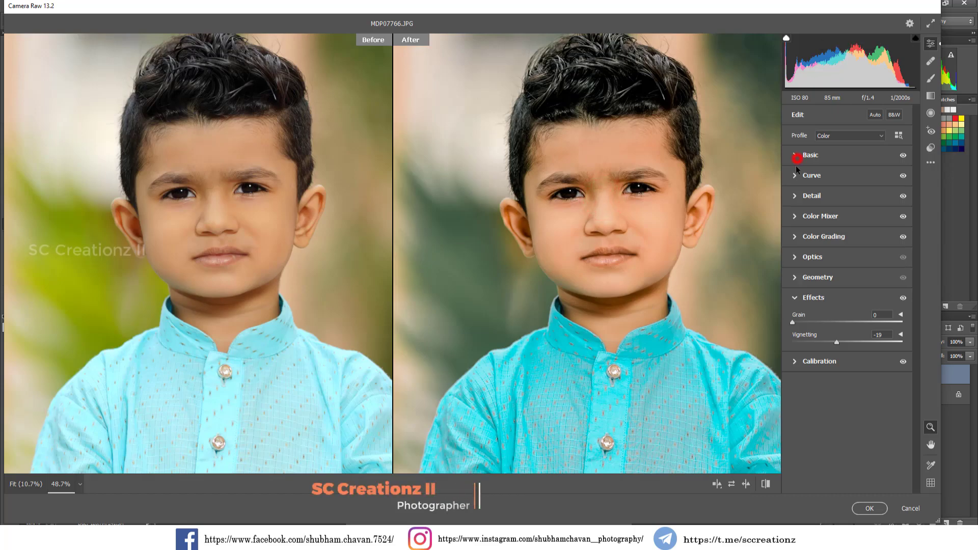
pyautogui.click(800, 155)
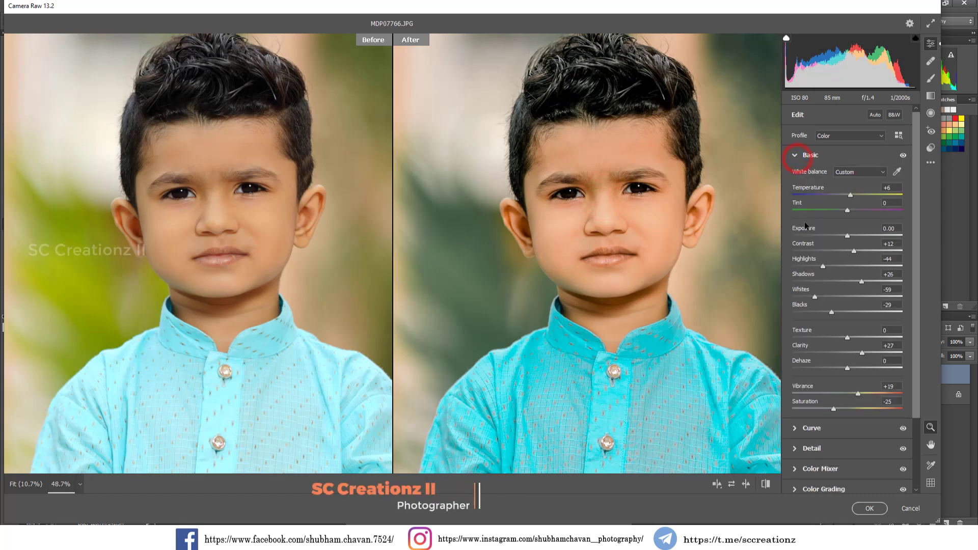
pyautogui.scroll(-5, 906, 322)
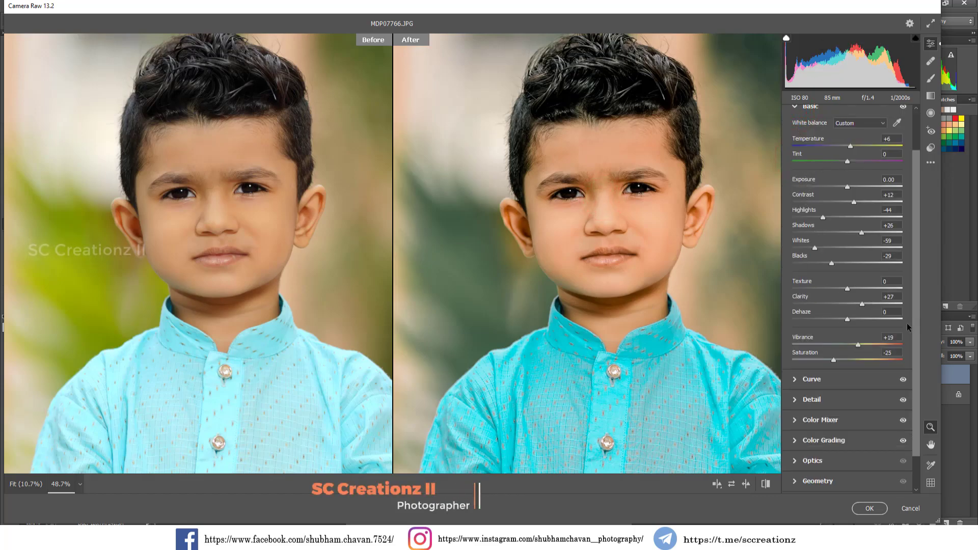
pyautogui.click(804, 342)
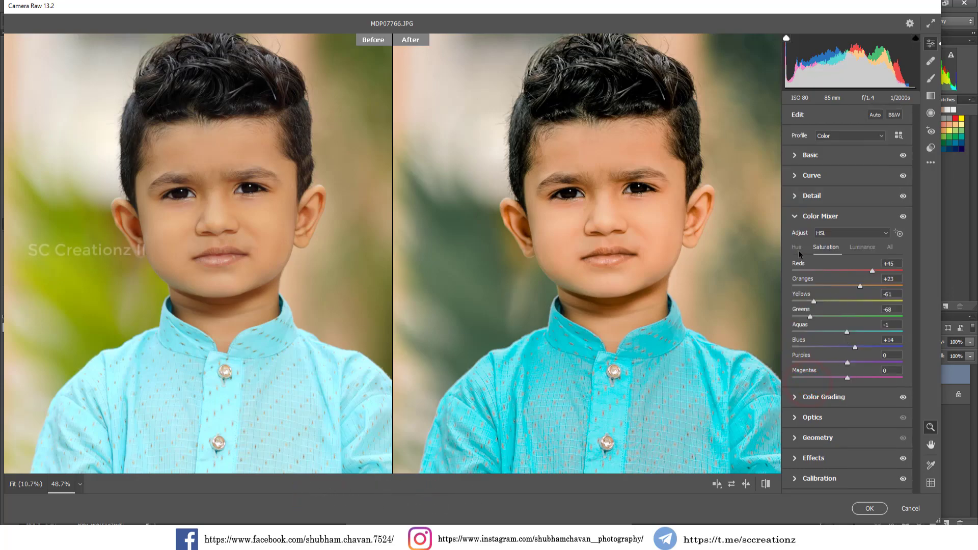
# - Review Color Mixer, Color Grading, Optics, Effects and Calibration, then open the Camera Raw settings menu
pyautogui.click(796, 248)
pyautogui.click(826, 247)
pyautogui.click(862, 247)
pyautogui.click(810, 403)
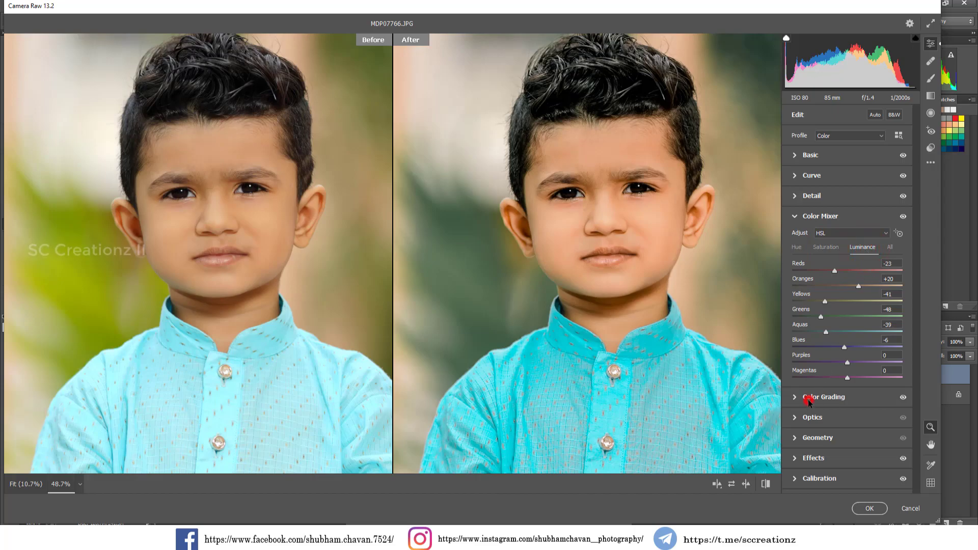
pyautogui.click(800, 426)
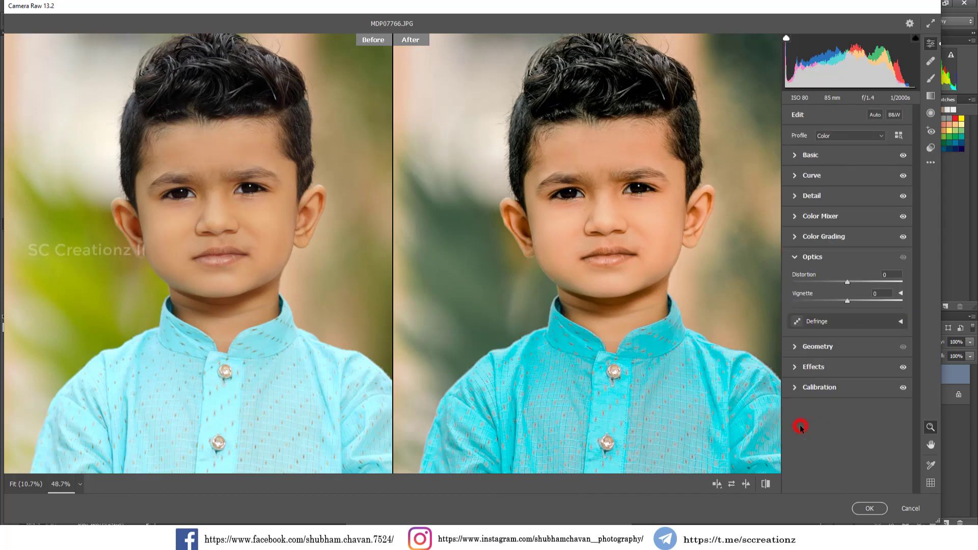
pyautogui.click(804, 372)
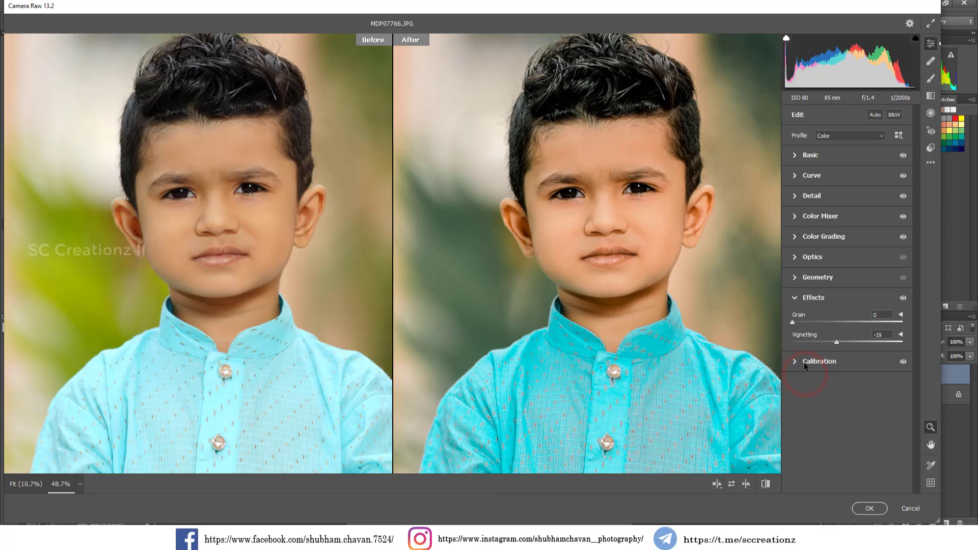
pyautogui.click(803, 362)
pyautogui.click(930, 163)
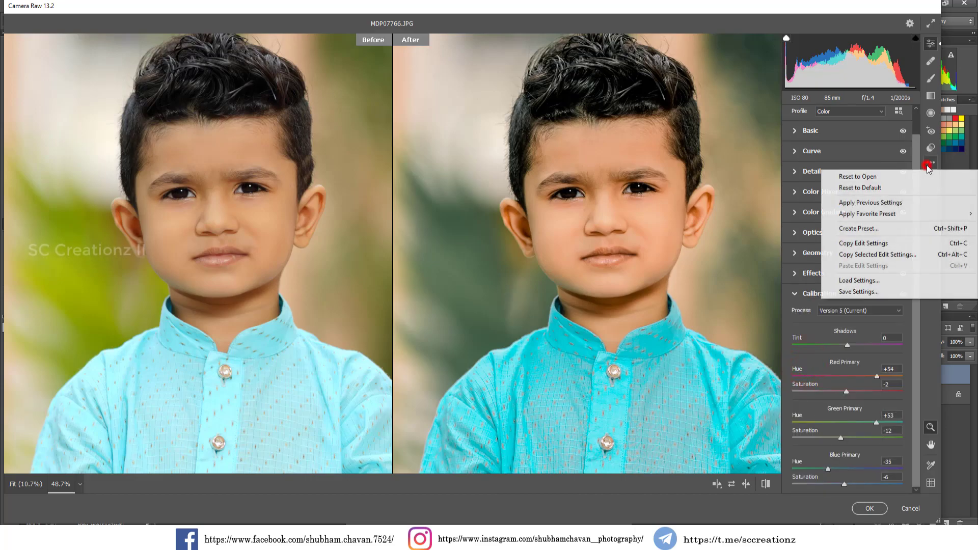
# - Save the current grade as a 'Dark Green' .xmp settings file
pyautogui.click(865, 291)
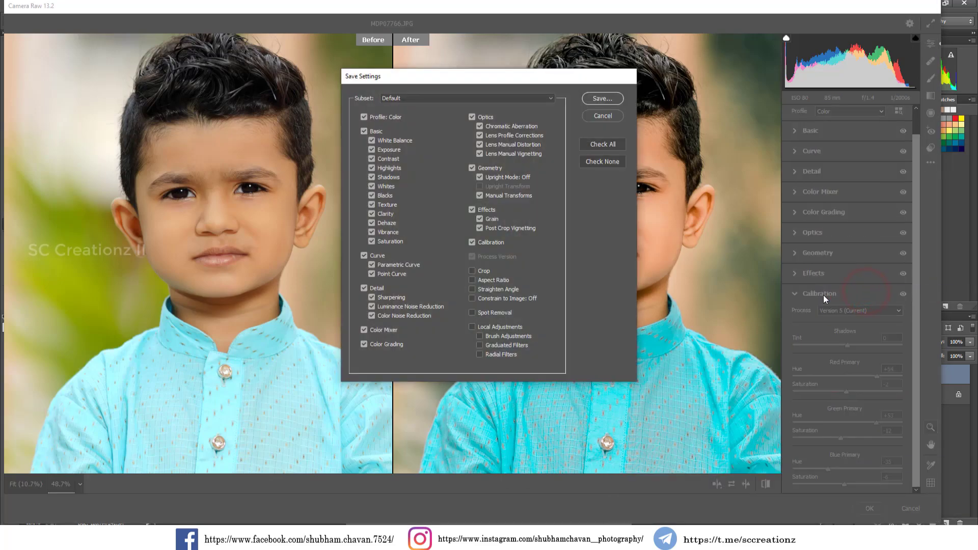
pyautogui.click(605, 100)
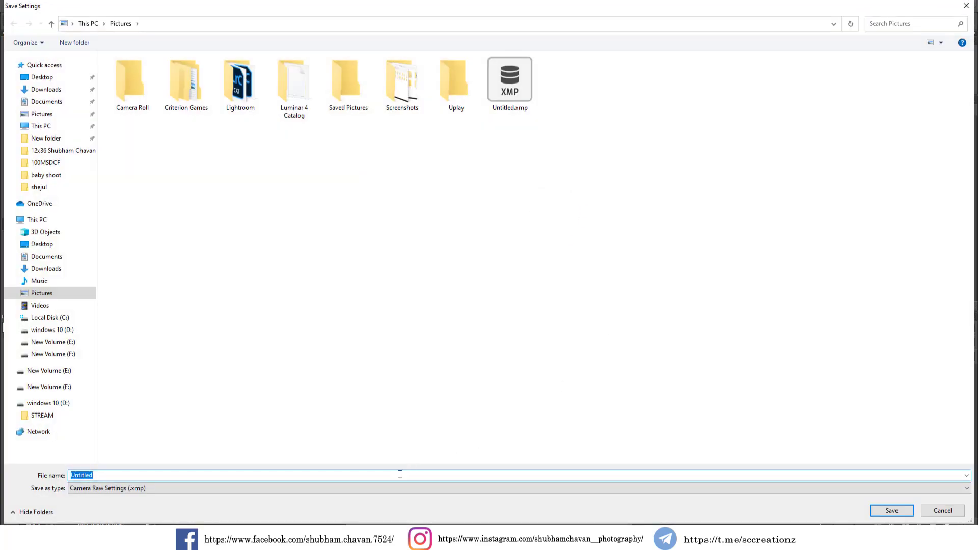
pyautogui.doubleClick(399, 474)
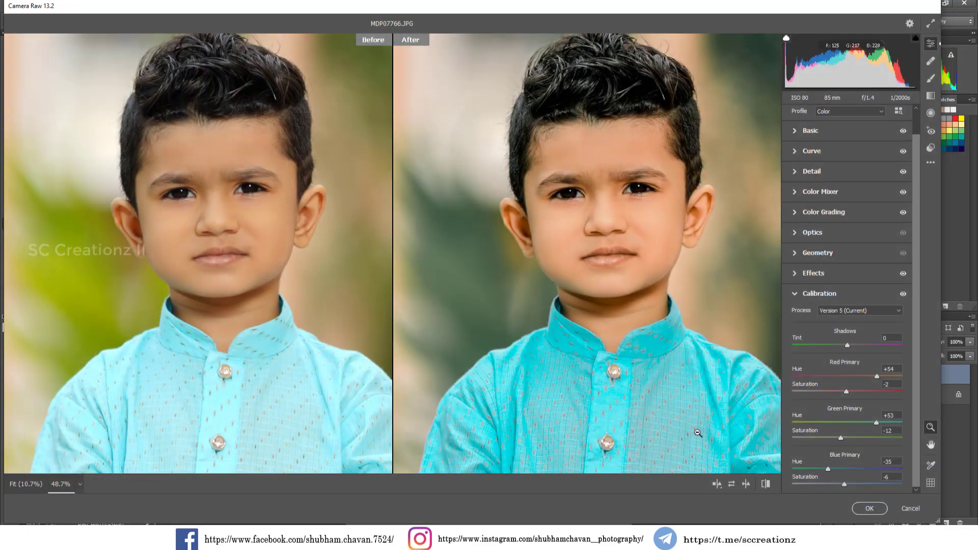
# - Apply the Camera Raw grade to the Background copy layer and toggle its visibility to compare
pyautogui.click(869, 508)
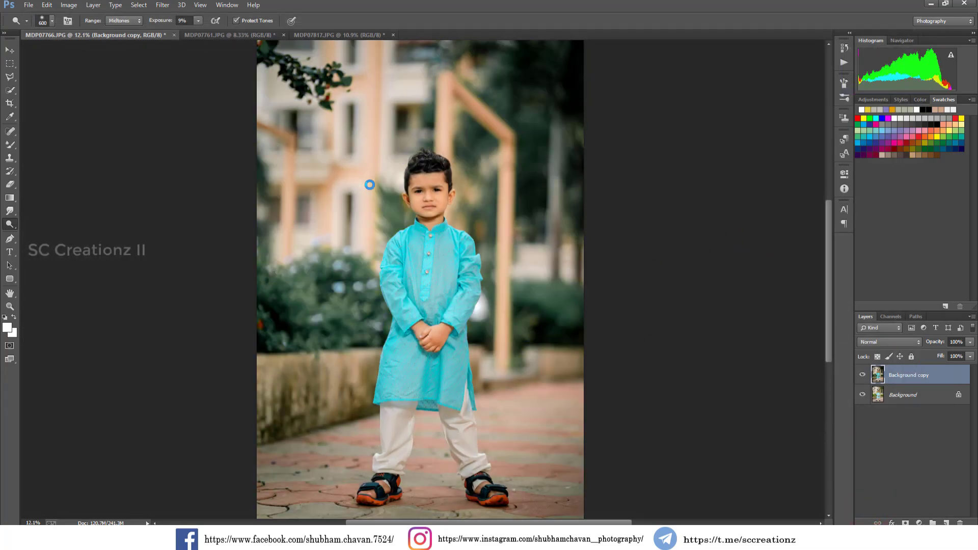
pyautogui.click(862, 375)
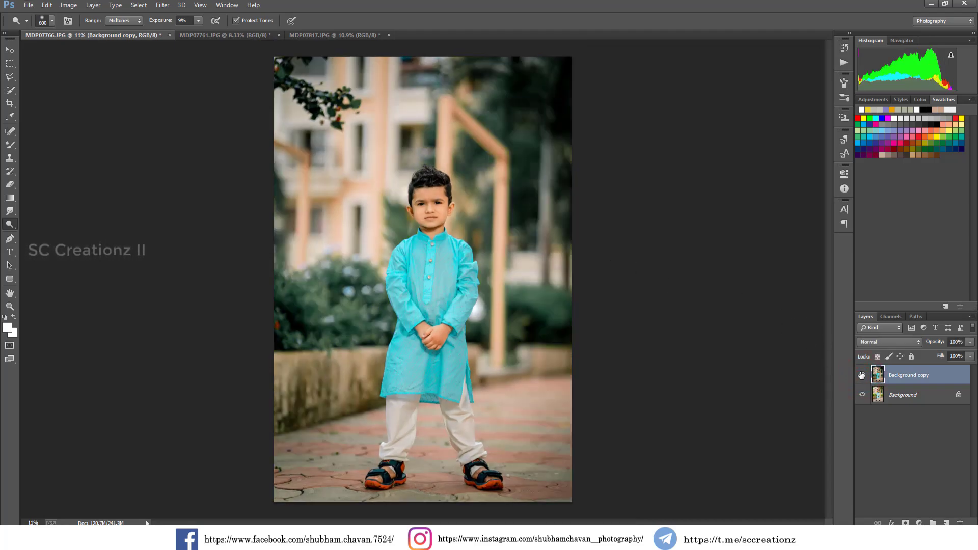
pyautogui.click(862, 375)
pyautogui.scroll(5, 438, 209)
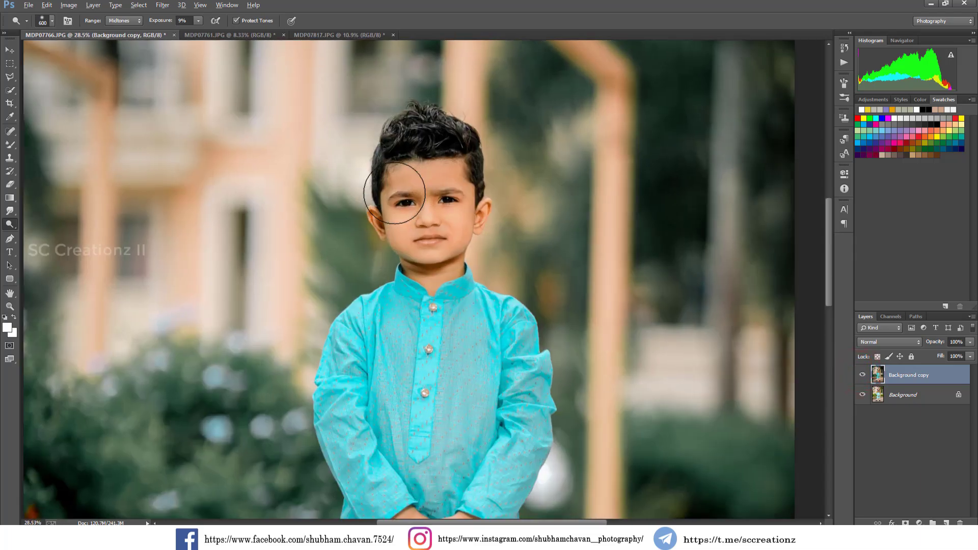
pyautogui.scroll(-2, 395, 194)
pyautogui.scroll(3, 396, 195)
pyautogui.scroll(-3, 397, 196)
pyautogui.scroll(-2, 399, 197)
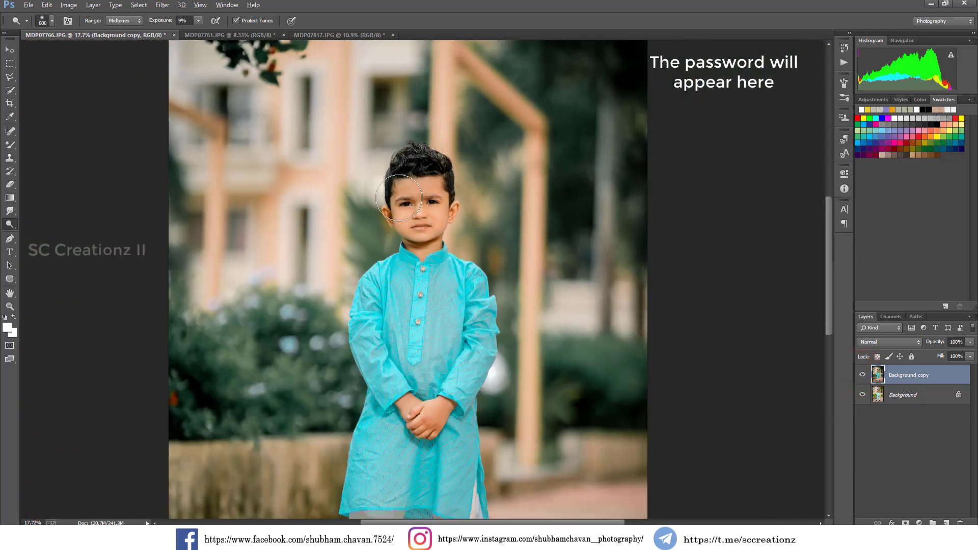
pyautogui.scroll(-2, 403, 200)
pyautogui.scroll(-2, 600, 256)
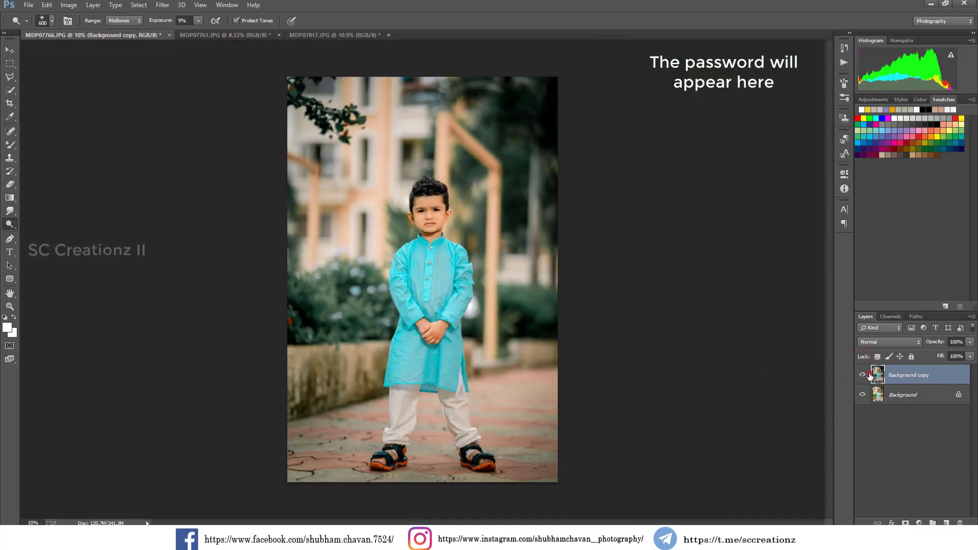
pyautogui.click(869, 376)
pyautogui.click(11, 52)
pyautogui.scroll(2, 419, 203)
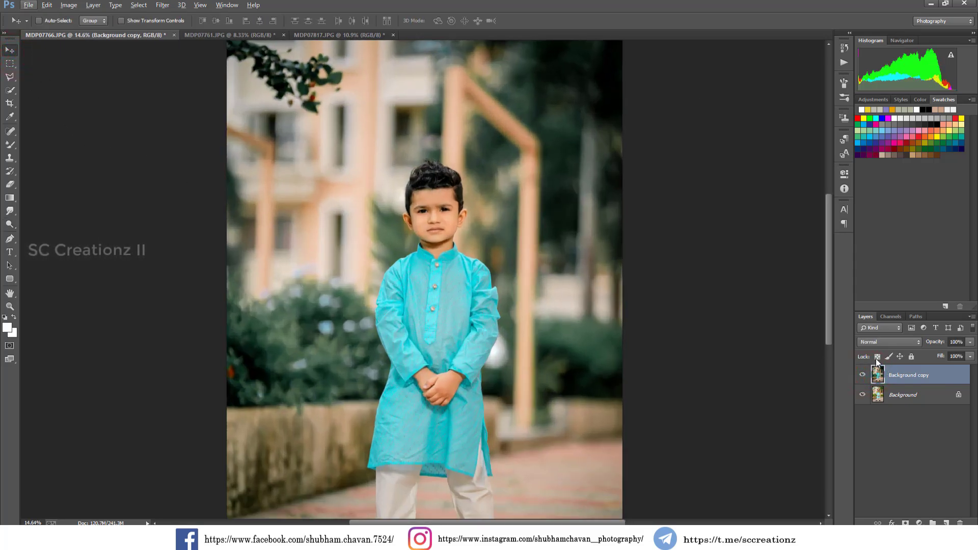
# - Reapply the last Camera Raw Filter grade to the MDP07761 portrait
pyautogui.click(234, 34)
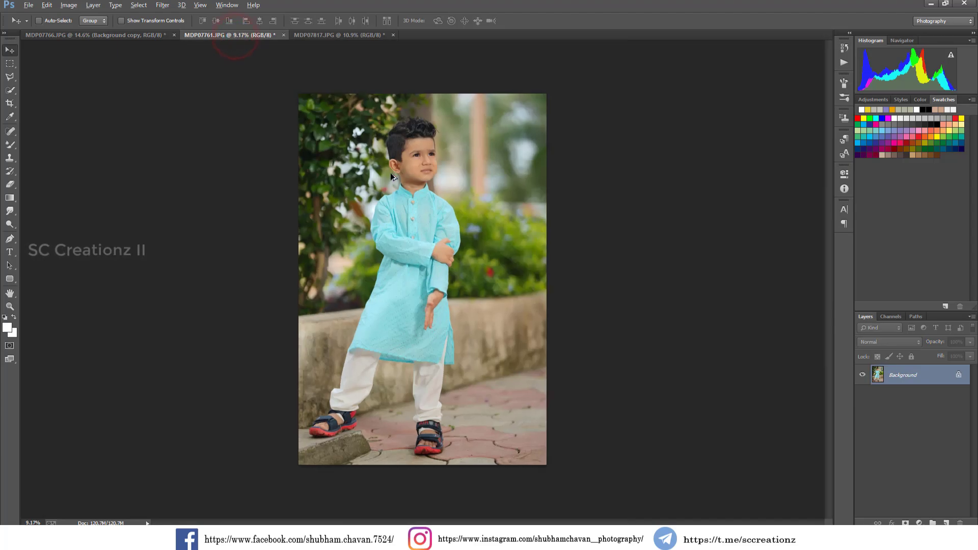
pyautogui.click(162, 5)
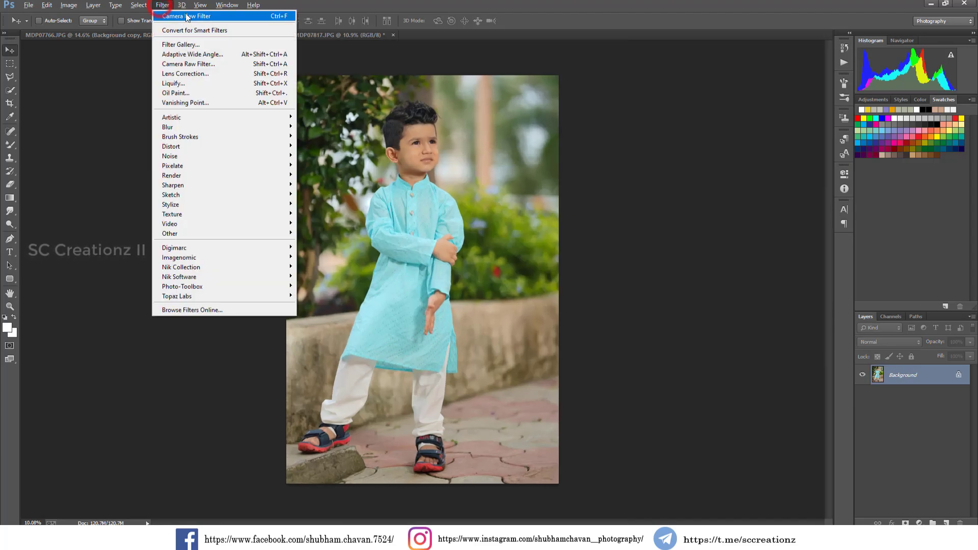
pyautogui.click(231, 17)
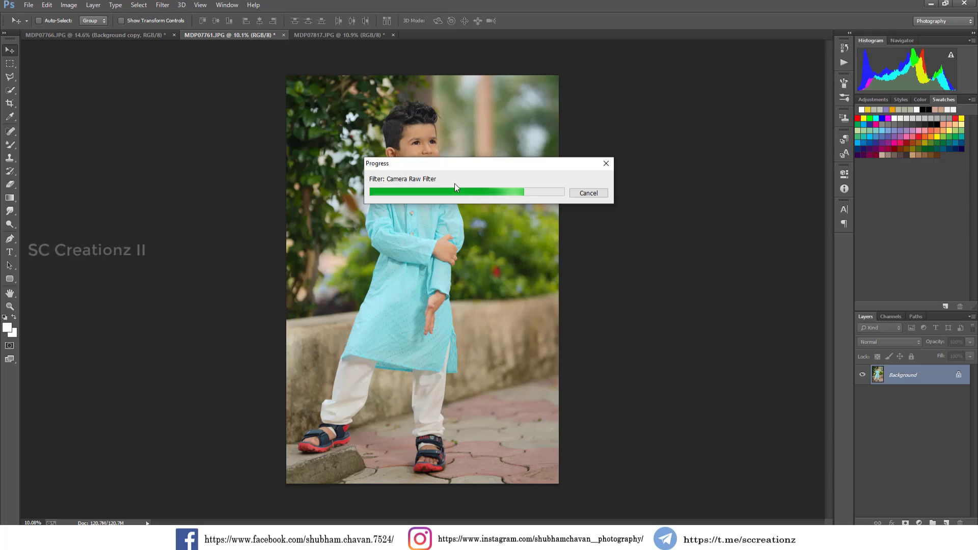
# - Compare the graded MDP07761 photo with the original using Ctrl+Z
pyautogui.scroll(-1, 459, 178)
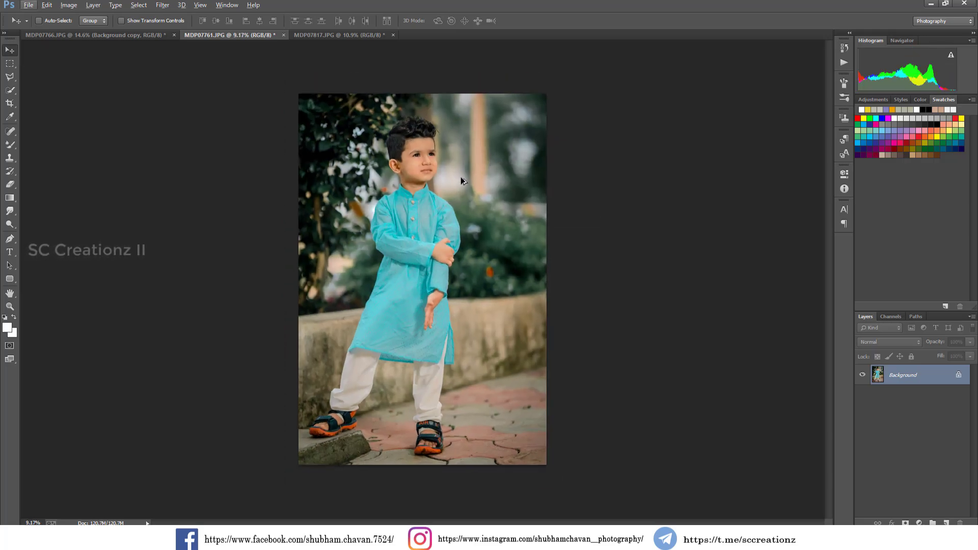
pyautogui.hotkey('ctrl', 'z')
pyautogui.hotkey('ctrl', 'z')
pyautogui.scroll(1, 433, 158)
pyautogui.scroll(1, 413, 127)
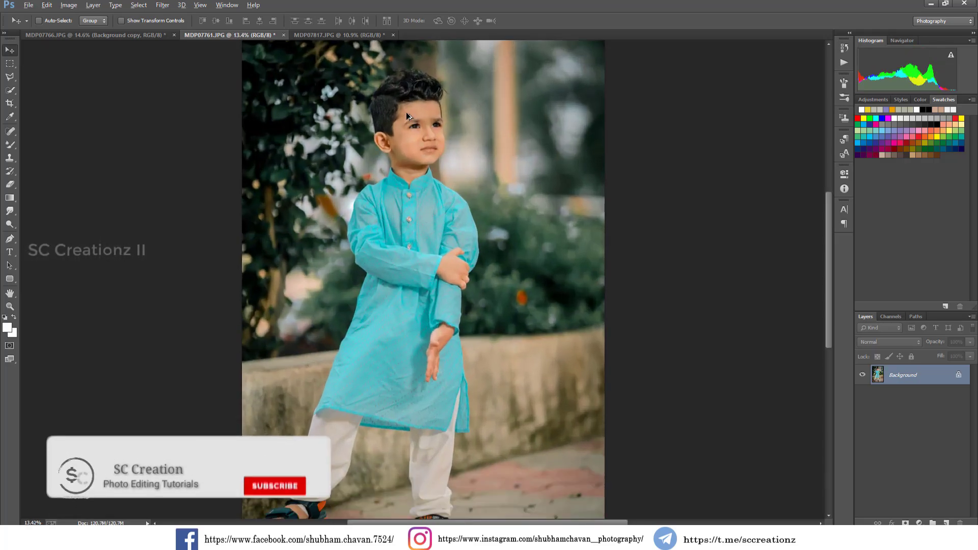
pyautogui.scroll(-1, 405, 112)
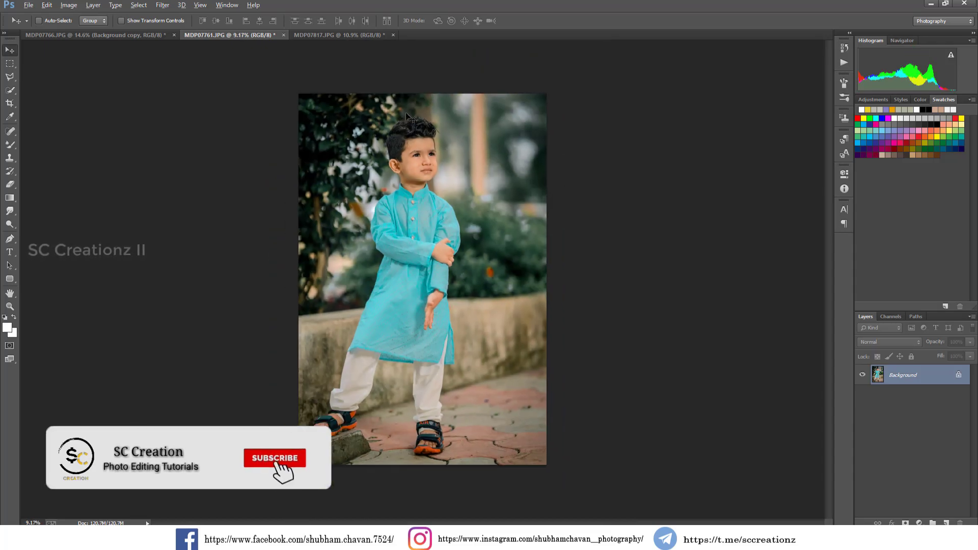
pyautogui.hotkey('ctrl', 'z')
pyautogui.hotkey('ctrl', 'z')
# - Add a Selective Color layer adjusting the Cyans' black and yellow to retint the kurta
pyautogui.click(923, 518)
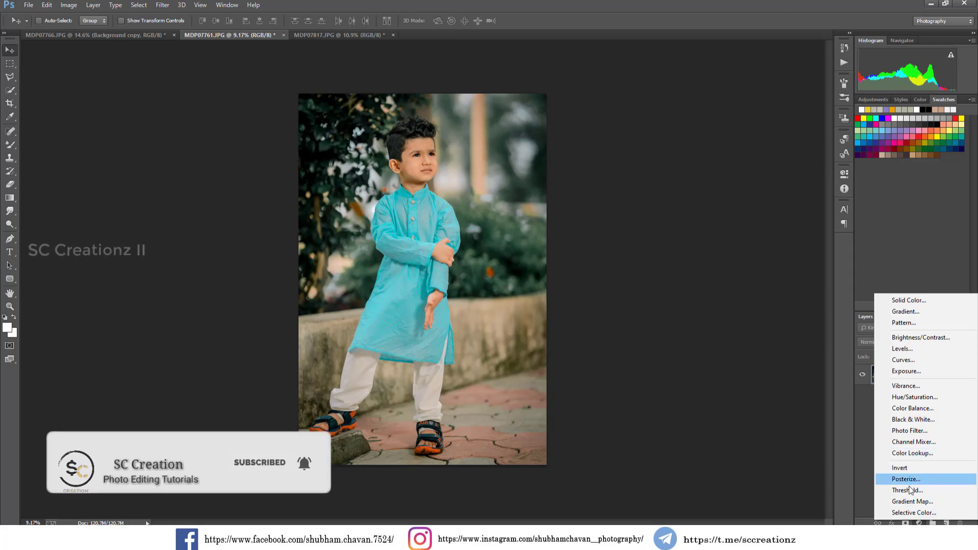
pyautogui.click(913, 513)
pyautogui.click(781, 212)
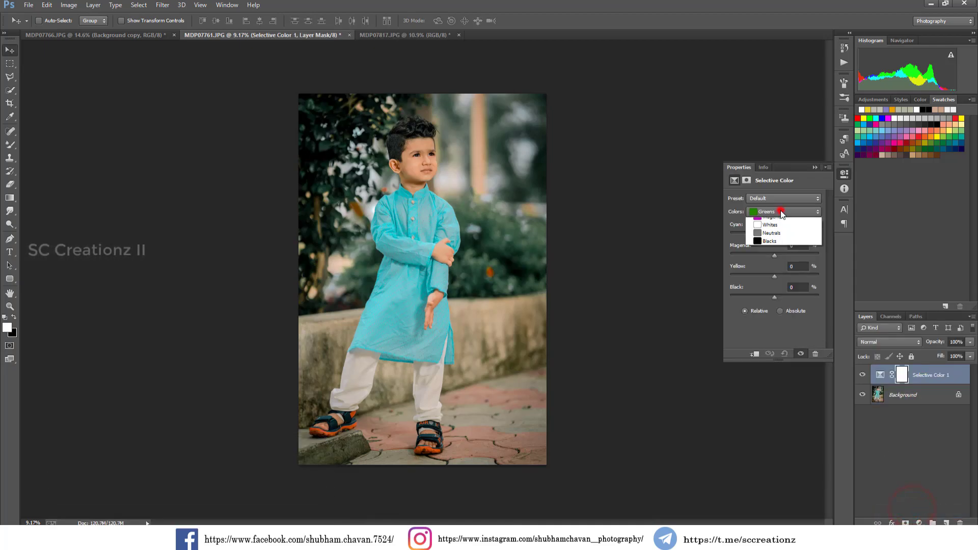
pyautogui.click(769, 248)
pyautogui.moveTo(783, 297); pyautogui.dragTo(775, 295)
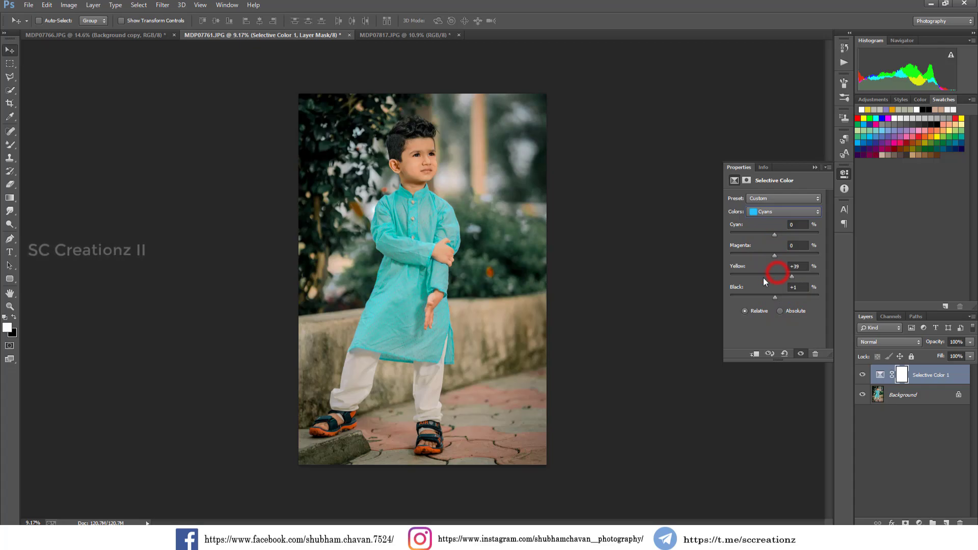
pyautogui.moveTo(731, 277)
pyautogui.mouseDown()
pyautogui.moveTo(802, 276)
pyautogui.moveTo(791, 255)
pyautogui.moveTo(779, 265)
pyautogui.moveTo(730, 232)
pyautogui.moveTo(779, 237)
pyautogui.mouseUp()
# - Compare the kurta change, lower the adjustment opacity to 41%, and flatten the image
pyautogui.click(814, 167)
pyautogui.click(862, 375)
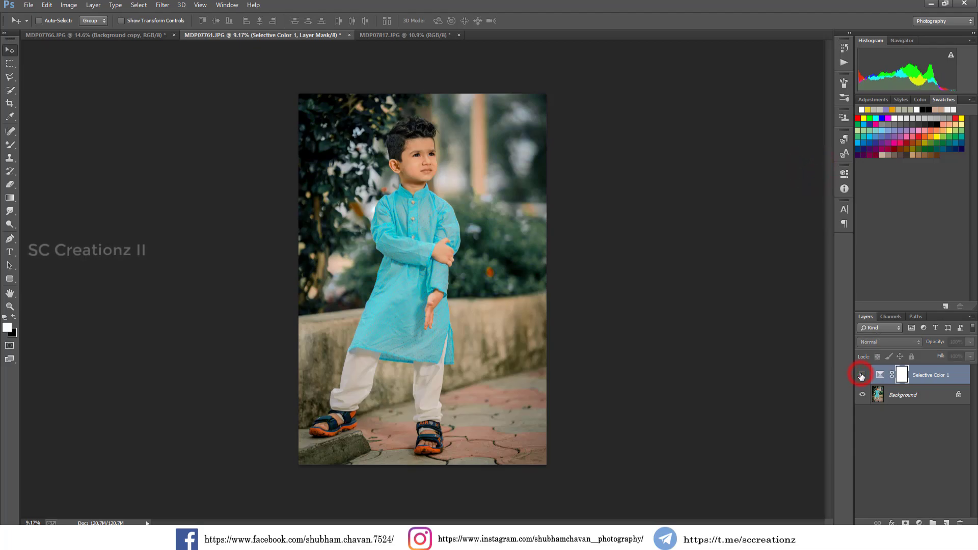
pyautogui.click(862, 375)
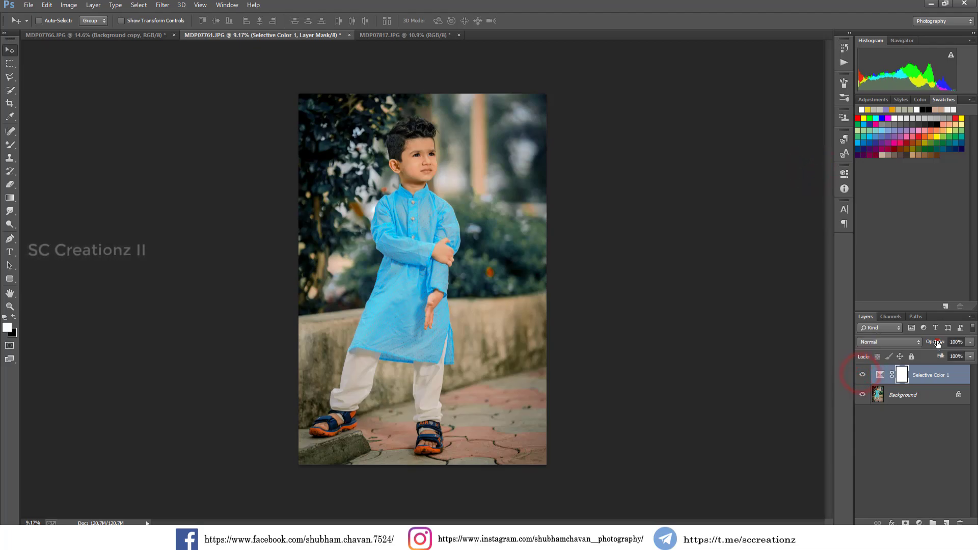
pyautogui.moveTo(937, 342); pyautogui.dragTo(881, 376)
pyautogui.rightClick(902, 377)
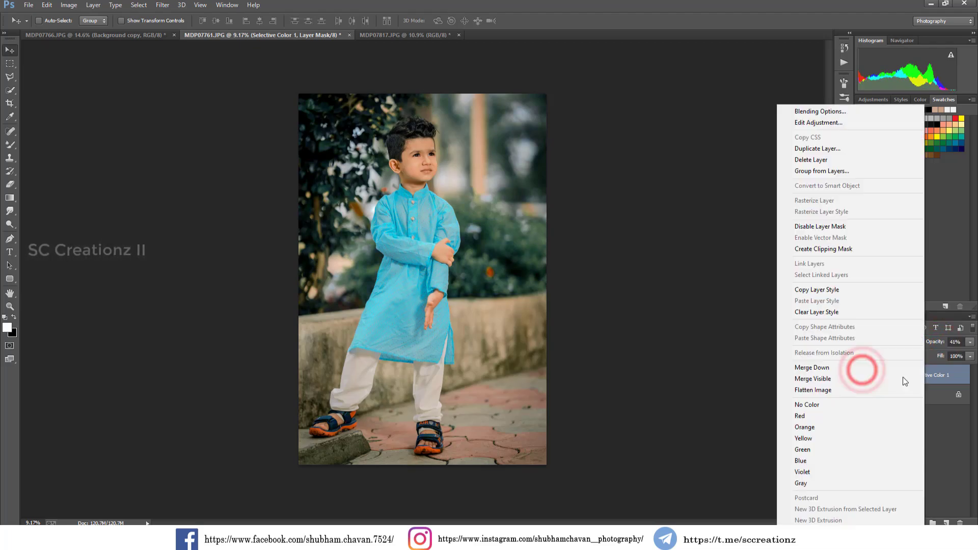
pyautogui.click(835, 383)
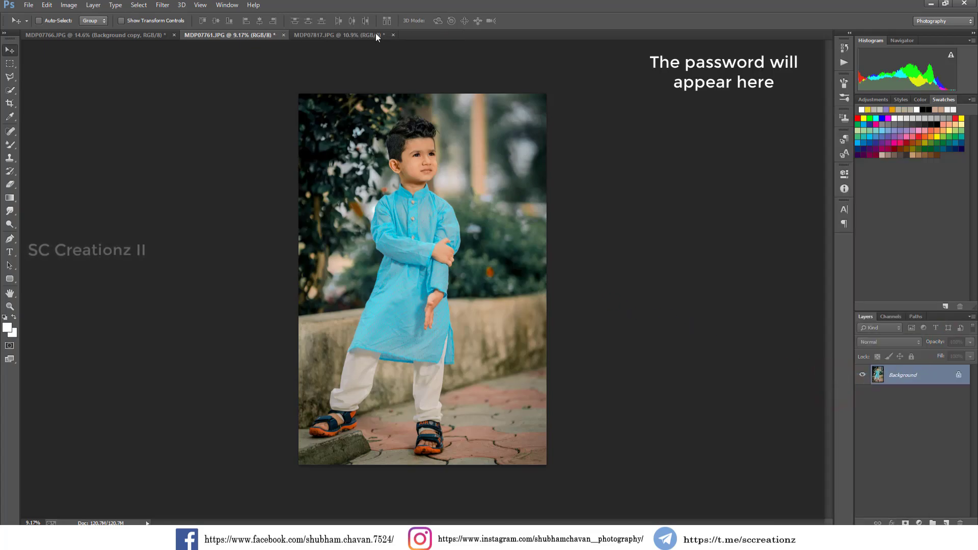
# - Apply the Camera Raw grade to the MDP07817 portrait and compare before/after with Ctrl+Z
pyautogui.click(362, 35)
pyautogui.click(69, 5)
pyautogui.moveTo(162, 4)
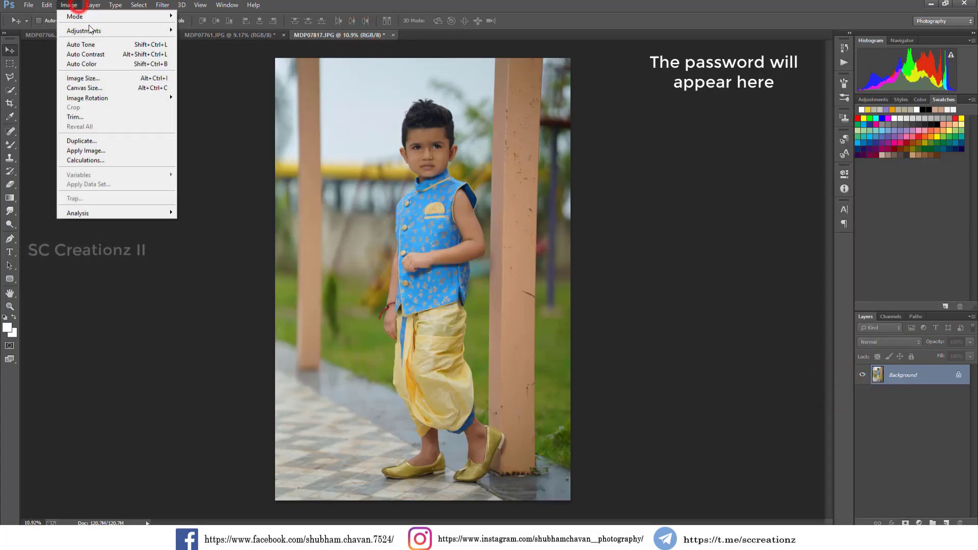
pyautogui.click(223, 15)
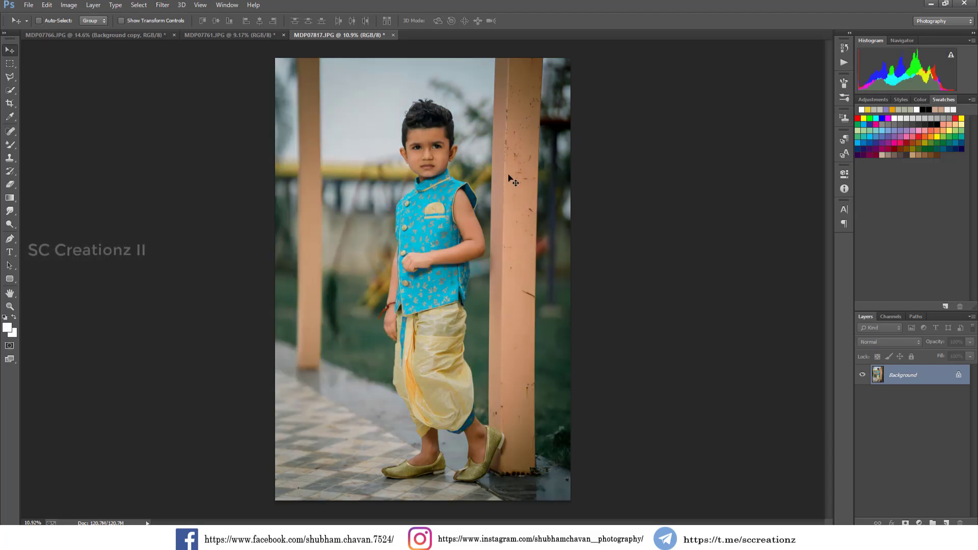
pyautogui.scroll(-1, 480, 152)
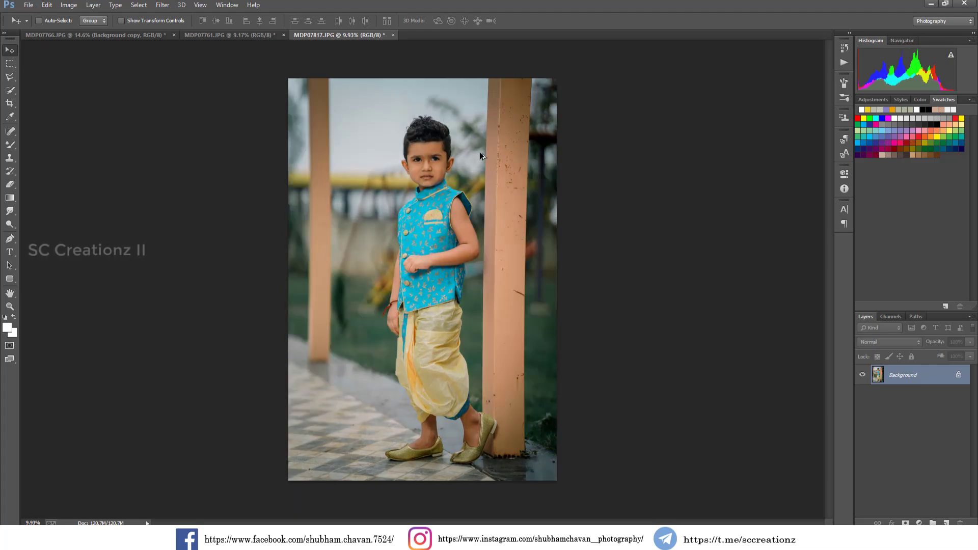
pyautogui.hotkey('ctrl', 'z')
pyautogui.hotkey('ctrl', 'z')
pyautogui.hotkey('ctrl', 'z')
pyautogui.hotkey('ctrl', 'z')
# - Open Camera Raw on MDP07817 and raise the orange luminance to +33
pyautogui.click(161, 5)
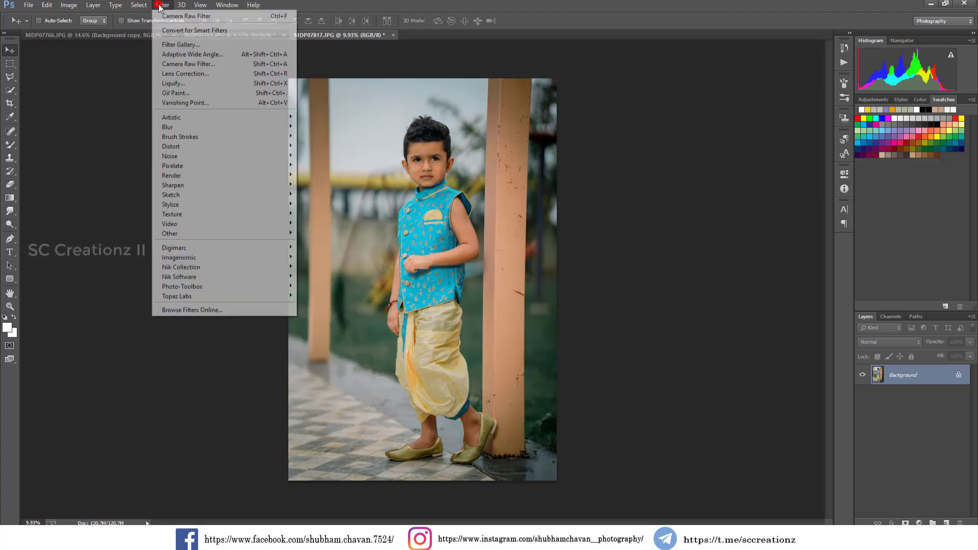
pyautogui.click(182, 64)
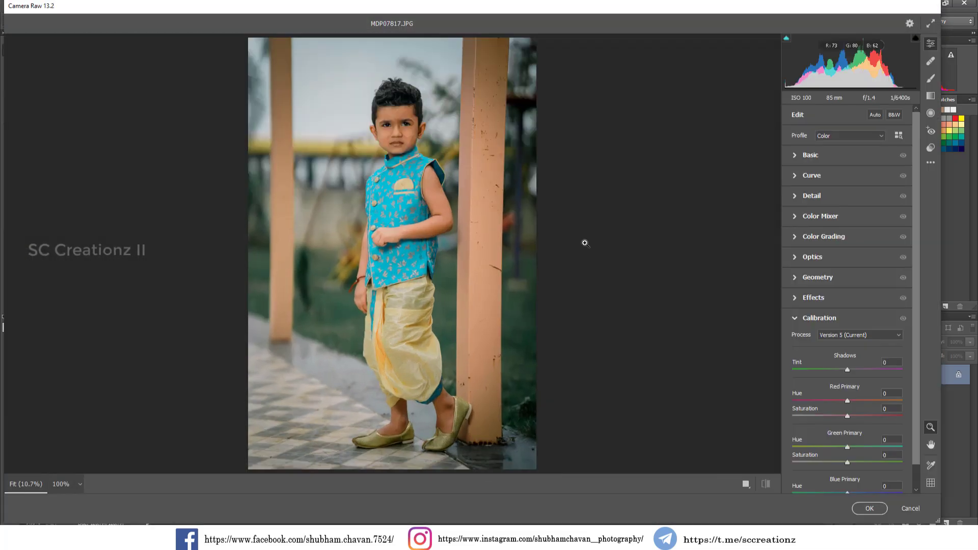
pyautogui.click(797, 318)
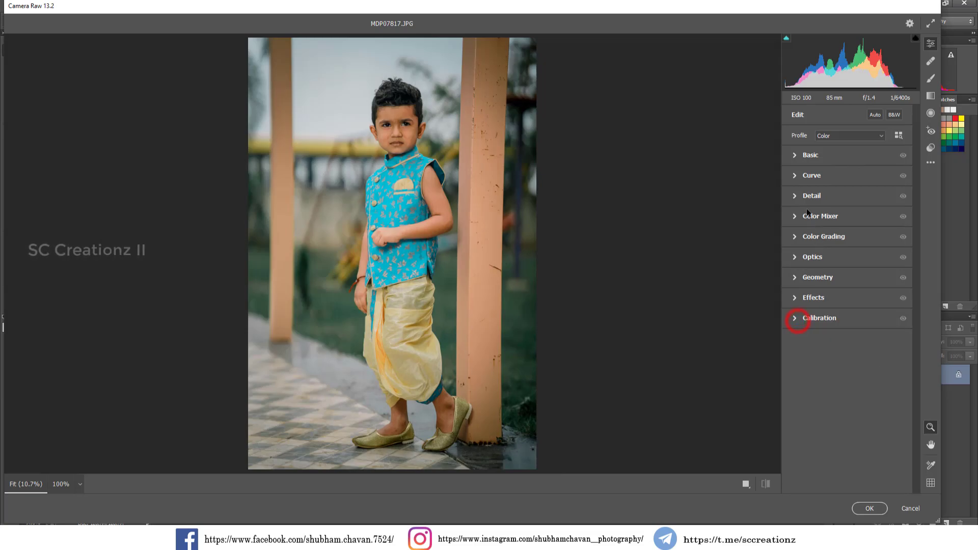
pyautogui.click(807, 210)
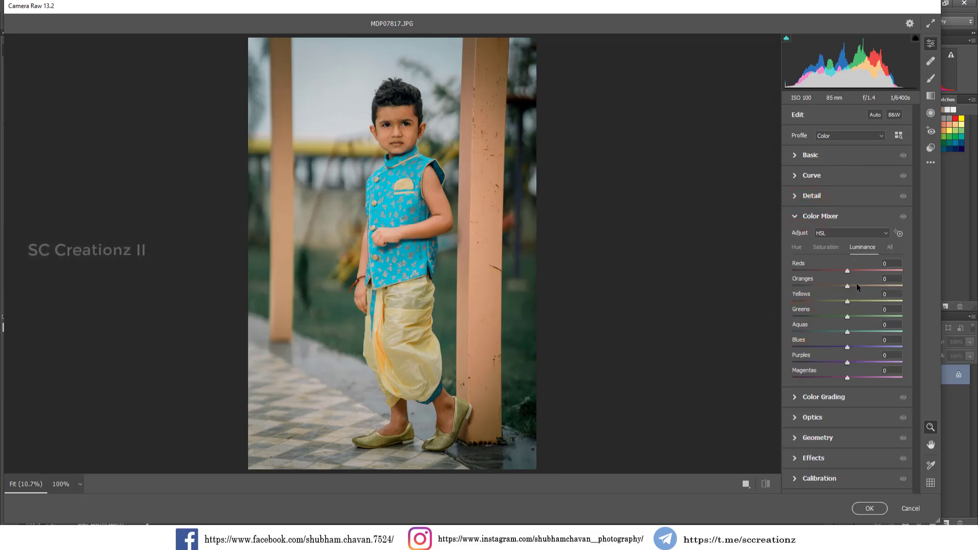
pyautogui.moveTo(856, 286)
pyautogui.mouseDown()
pyautogui.moveTo(865, 286)
pyautogui.moveTo(842, 286)
pyautogui.mouseUp()
# - Set orange saturation -8, yellow saturation +64 and red luminance +20, then apply
pyautogui.click(825, 247)
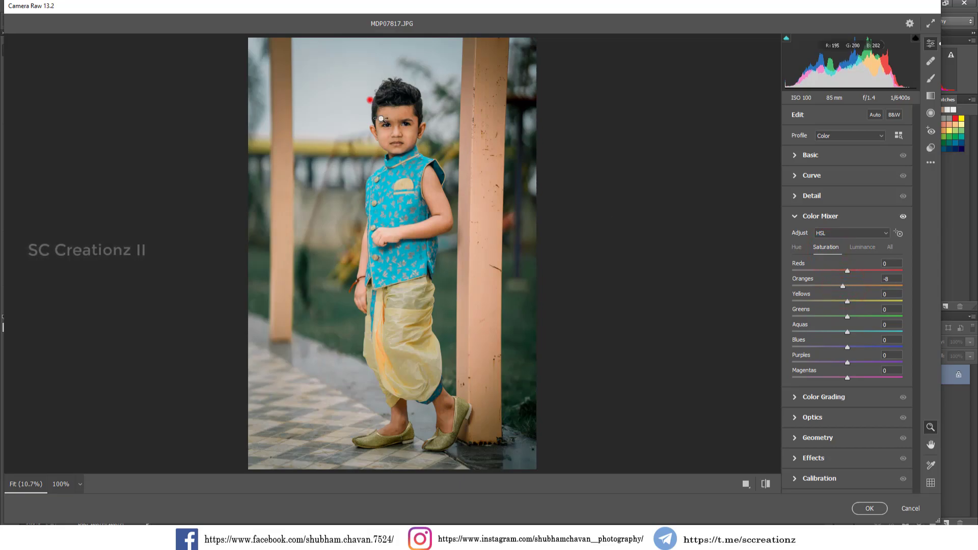
pyautogui.moveTo(369, 100); pyautogui.dragTo(500, 236)
pyautogui.rightClick(522, 171)
pyautogui.click(567, 175)
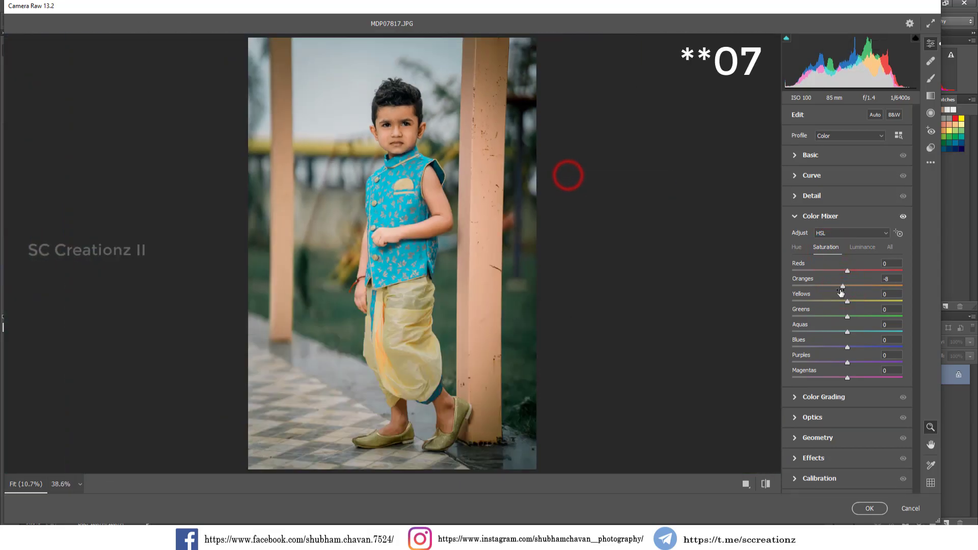
pyautogui.moveTo(855, 301); pyautogui.dragTo(868, 301)
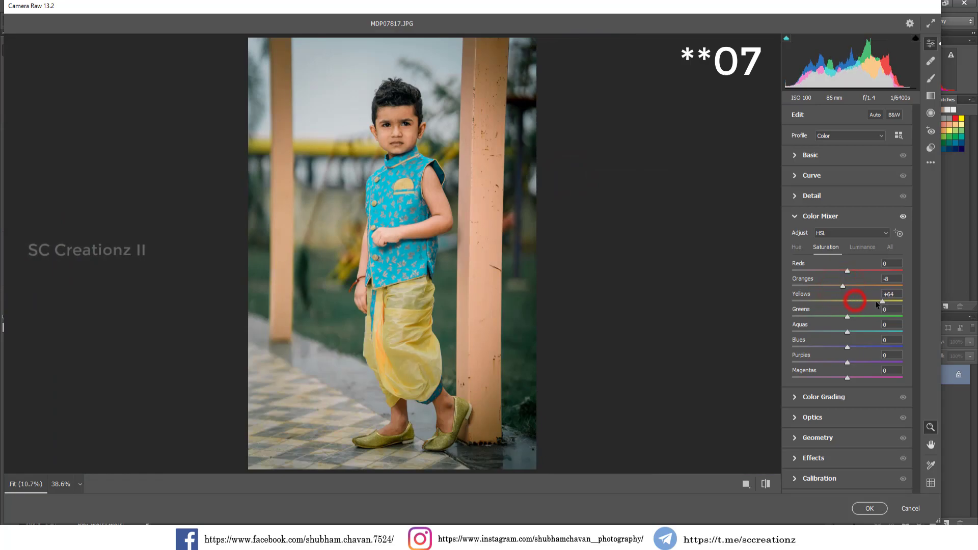
pyautogui.click(861, 247)
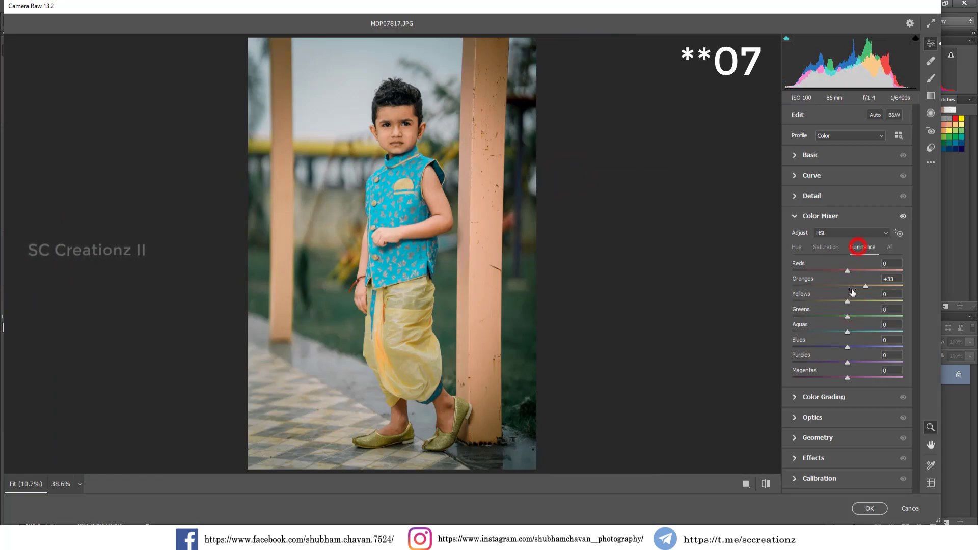
pyautogui.moveTo(854, 270); pyautogui.dragTo(858, 270)
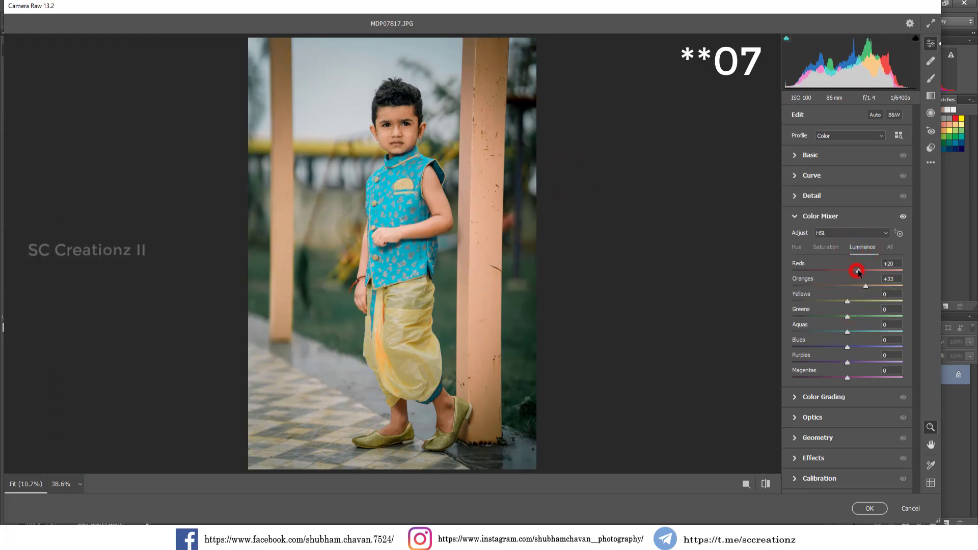
pyautogui.click(866, 507)
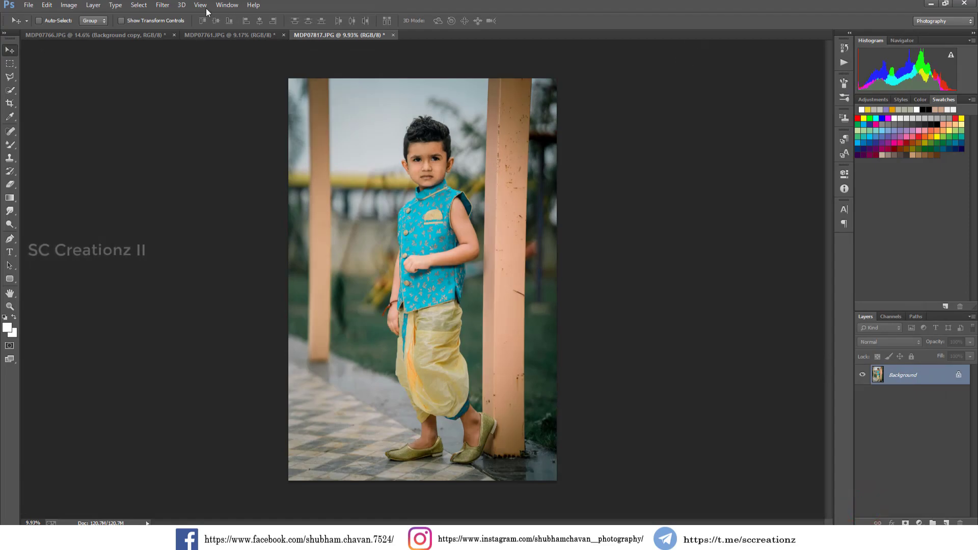
# - Duplicate the MDP07817 photo onto a new Layer 1
pyautogui.click(163, 4)
pyautogui.click(570, 249)
pyautogui.hotkey('ctrl', 'j')
# - Apply Imagenomic Portraiture smoothing using a skin mask sampled from the cheek
pyautogui.click(162, 4)
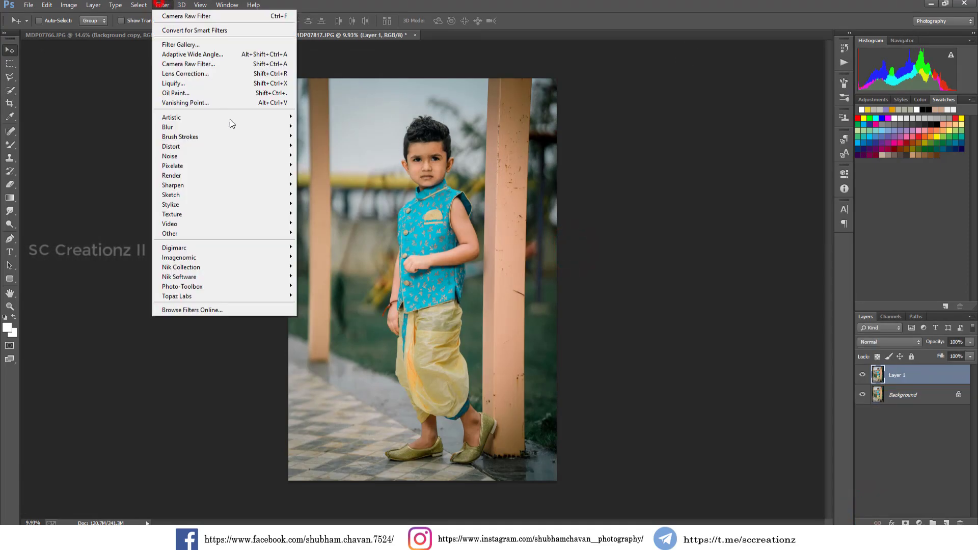
pyautogui.click(233, 256)
pyautogui.click(319, 266)
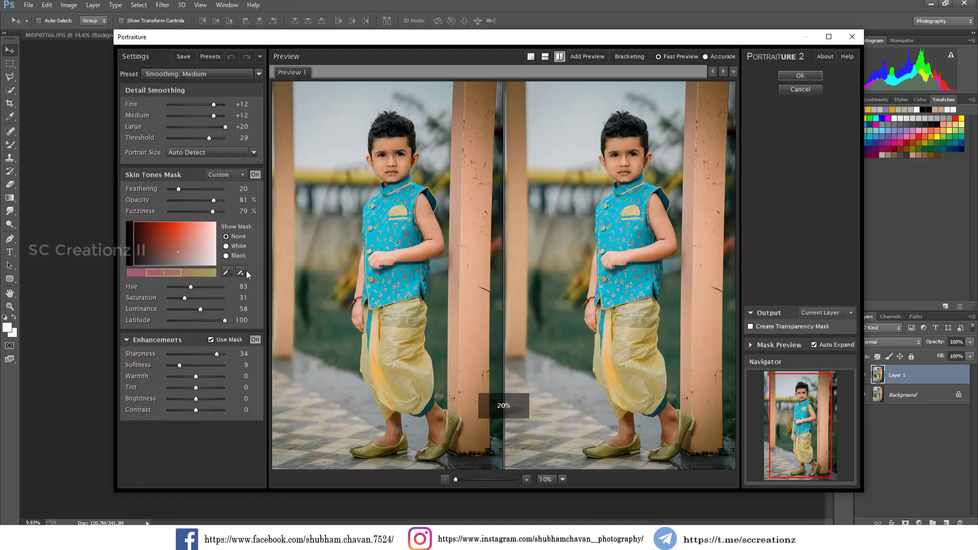
pyautogui.click(242, 271)
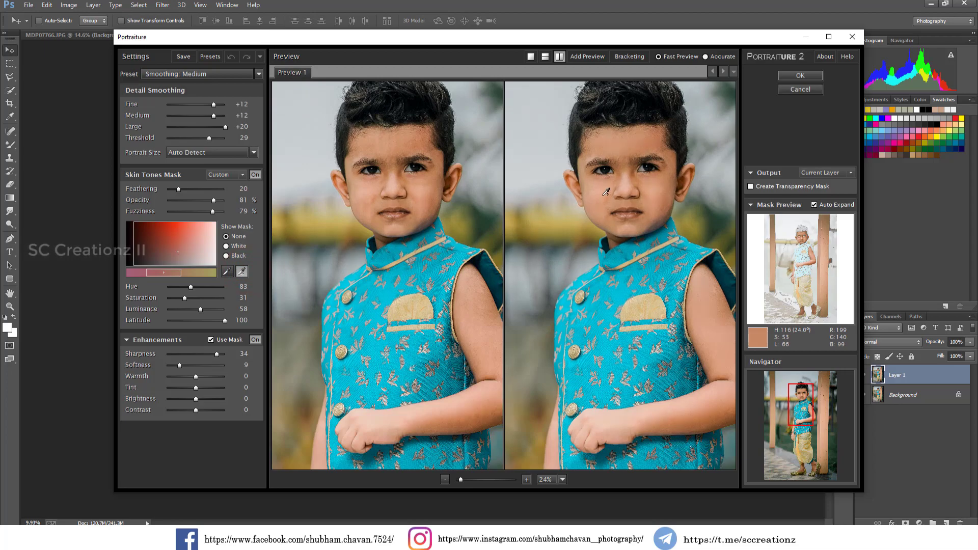
pyautogui.click(606, 193)
pyautogui.click(605, 192)
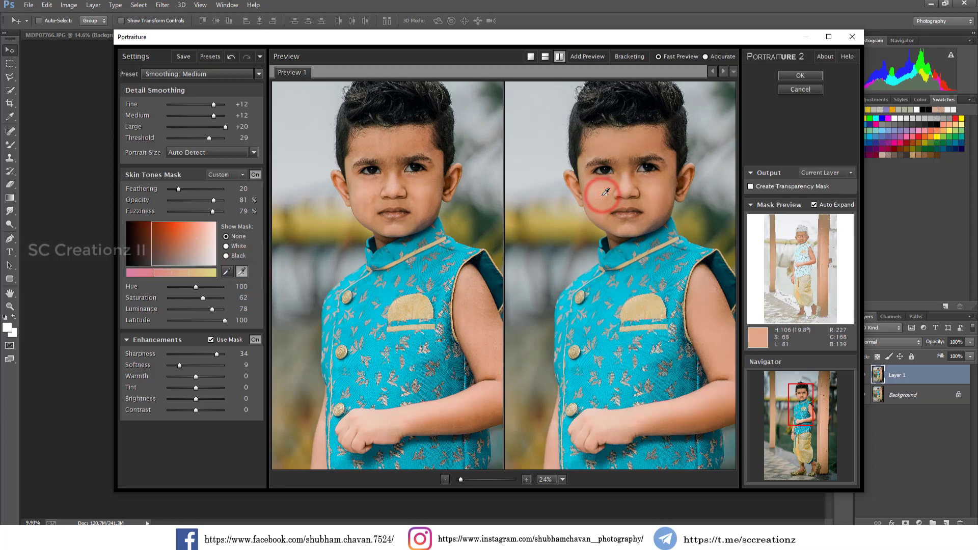
pyautogui.press('Return')
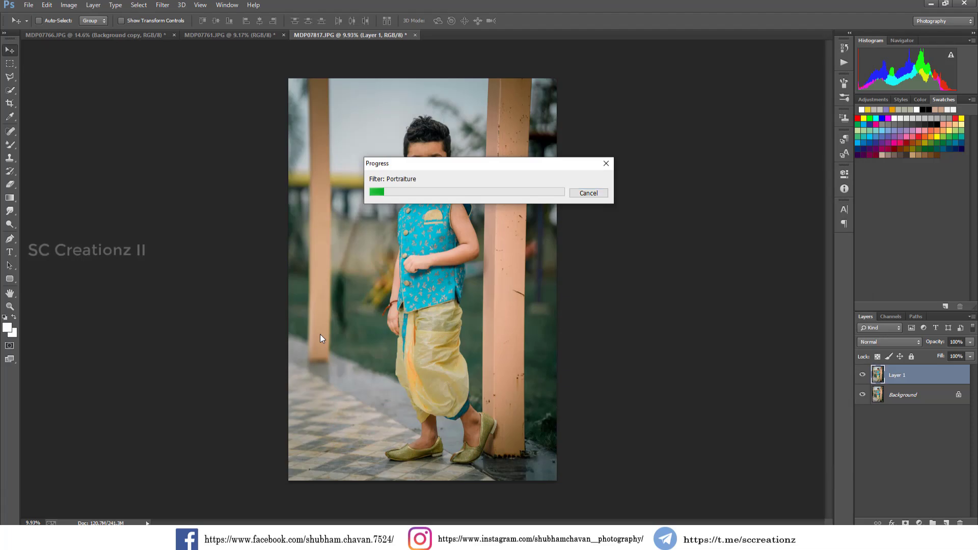
# - Select the Mixer Brush tool for wet paint blending
pyautogui.scroll(5, 426, 141)
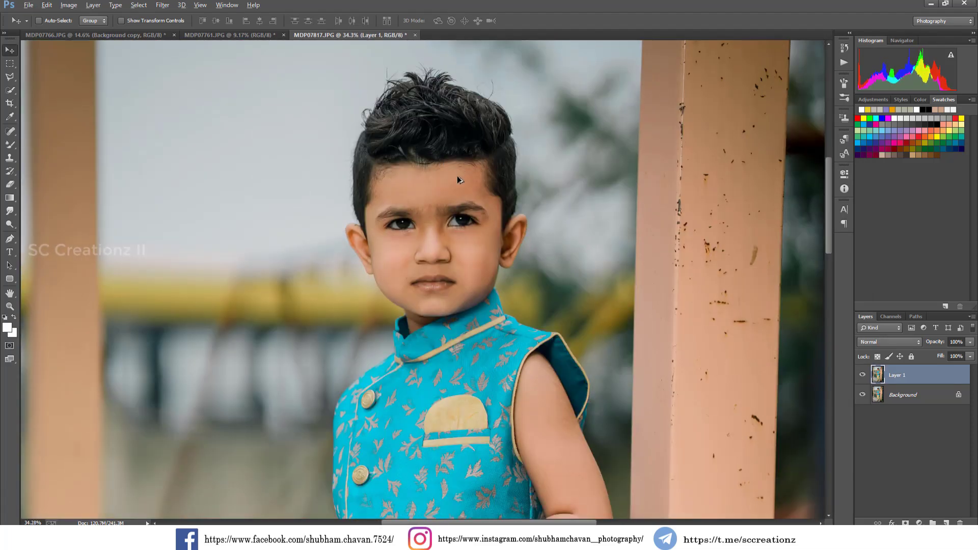
pyautogui.scroll(2, 457, 176)
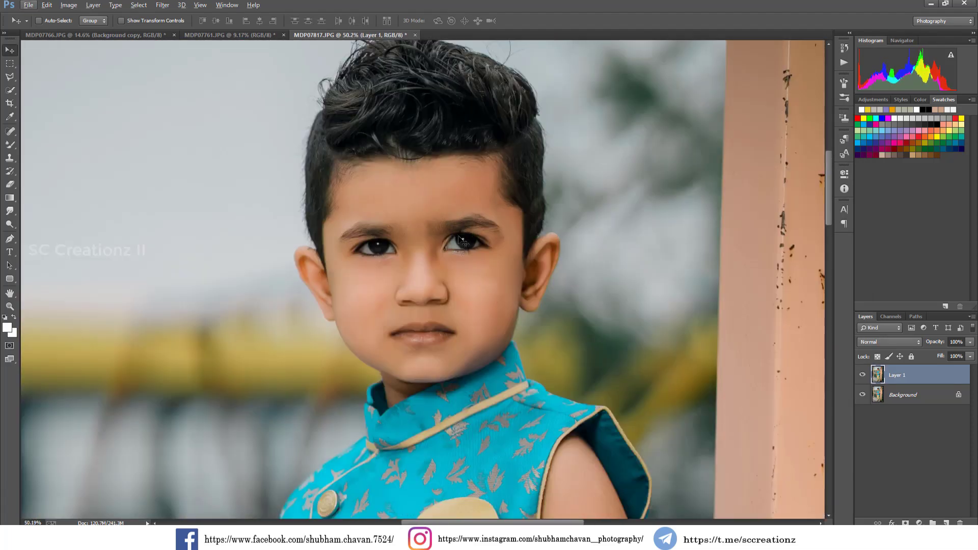
pyautogui.click(10, 184)
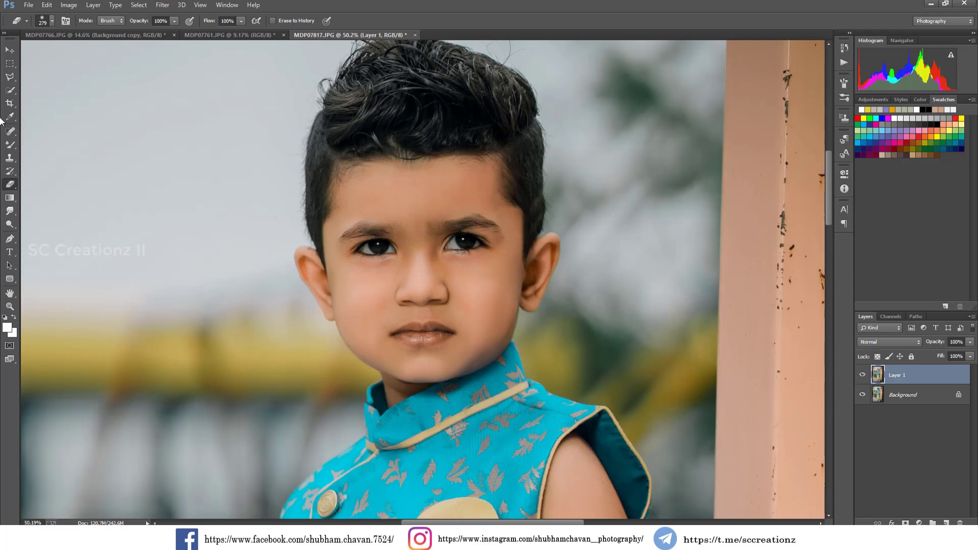
pyautogui.click(9, 146)
pyautogui.rightClick(8, 146)
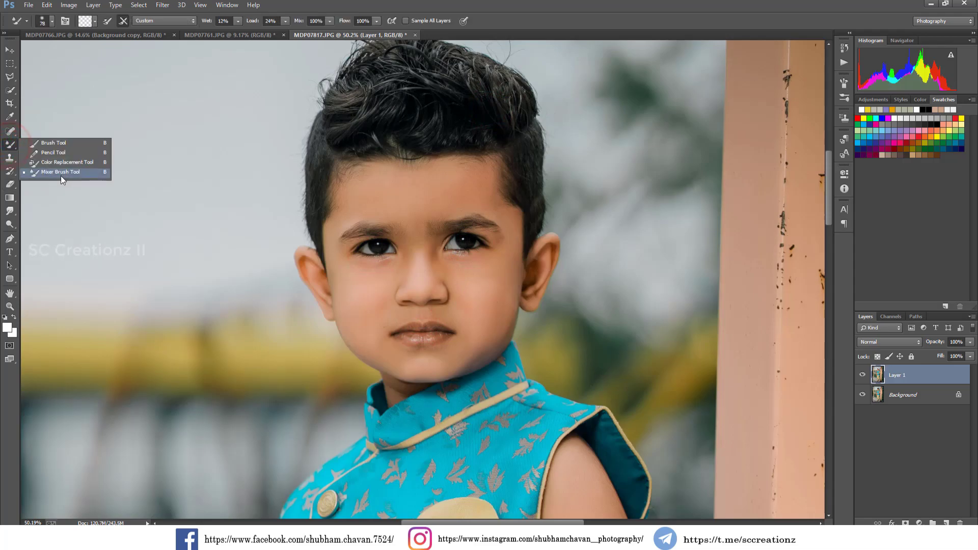
pyautogui.click(60, 175)
# - Merge the Portraiture-smoothed layer down into the Background
pyautogui.rightClick(900, 379)
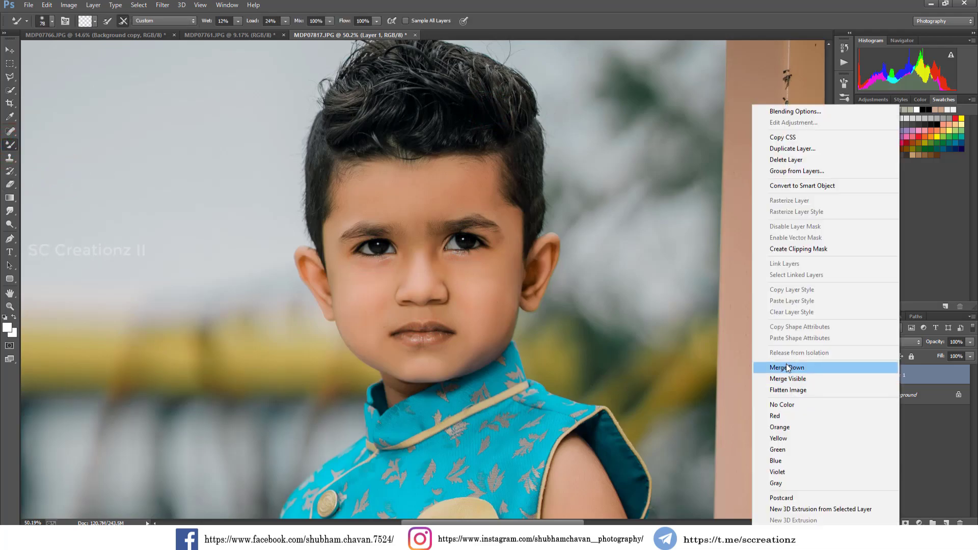
pyautogui.click(789, 380)
pyautogui.scroll(2, 440, 204)
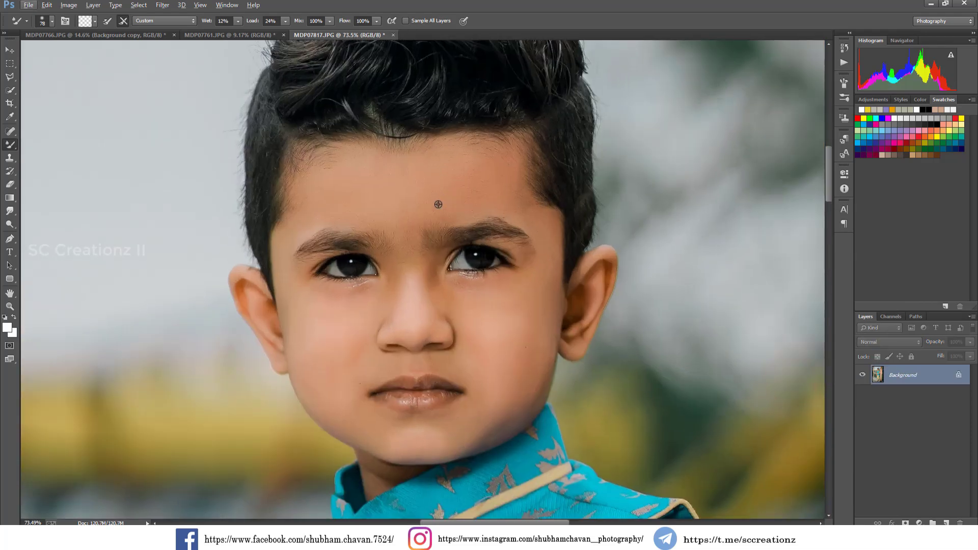
pyautogui.rightClick(429, 195)
pyautogui.click(388, 186)
# - On a duplicate layer, blend the skin between the eyebrows, on the cheek and chin
pyautogui.hotkey('ctrl', 'j')
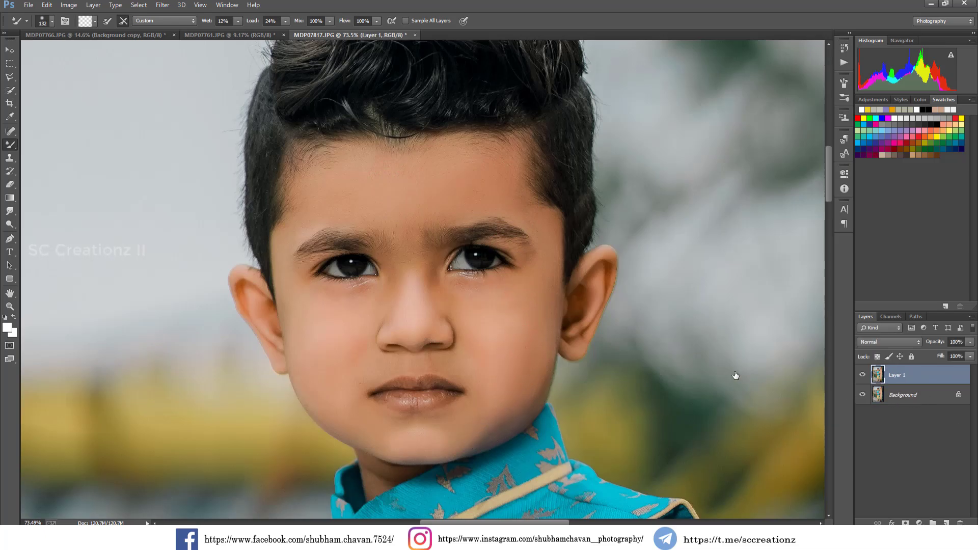
pyautogui.click(862, 374)
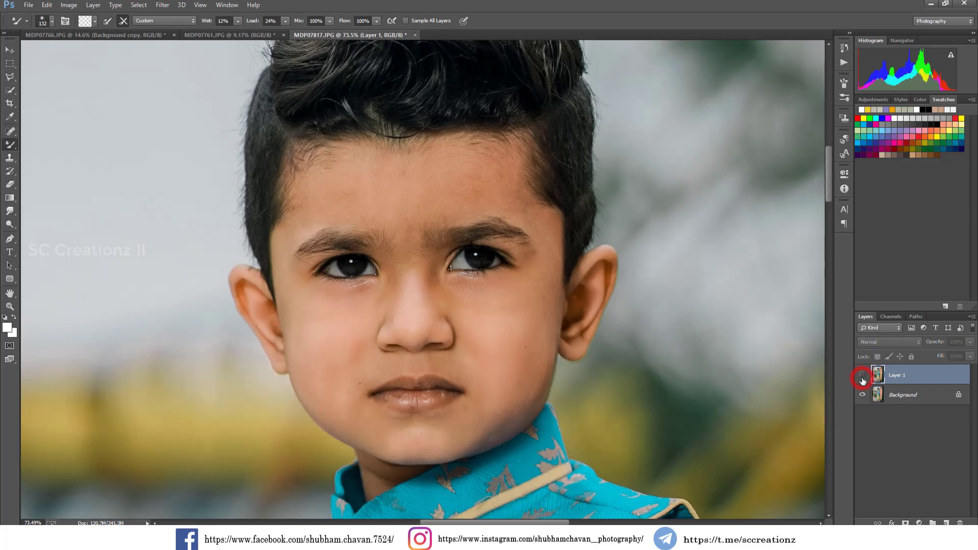
pyautogui.click(423, 223)
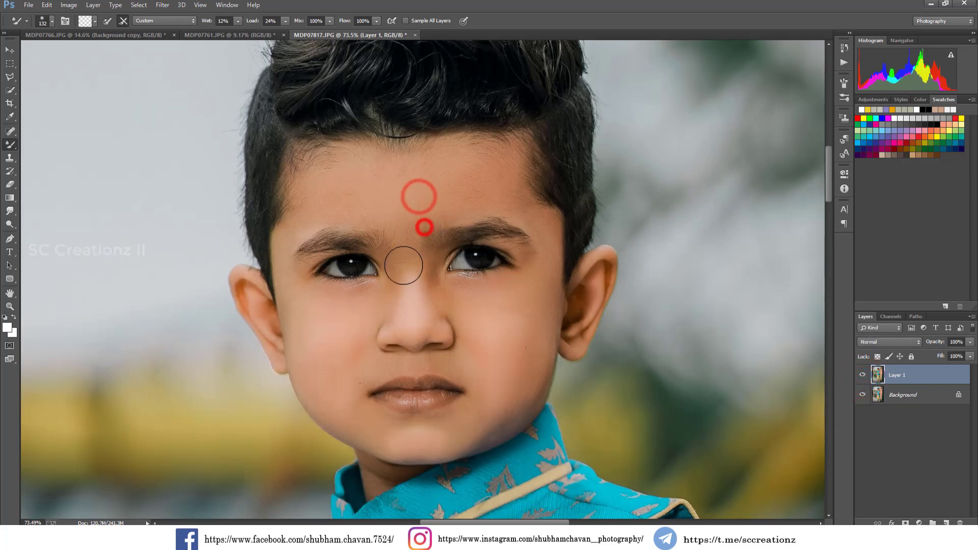
pyautogui.click(512, 326)
pyautogui.click(447, 430)
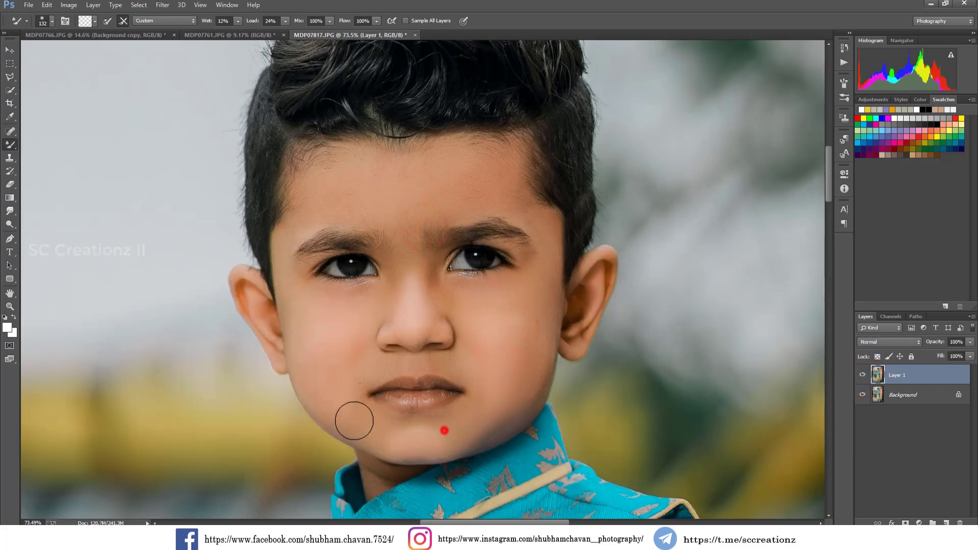
pyautogui.scroll(-2, 430, 375)
pyautogui.scroll(-3, 430, 375)
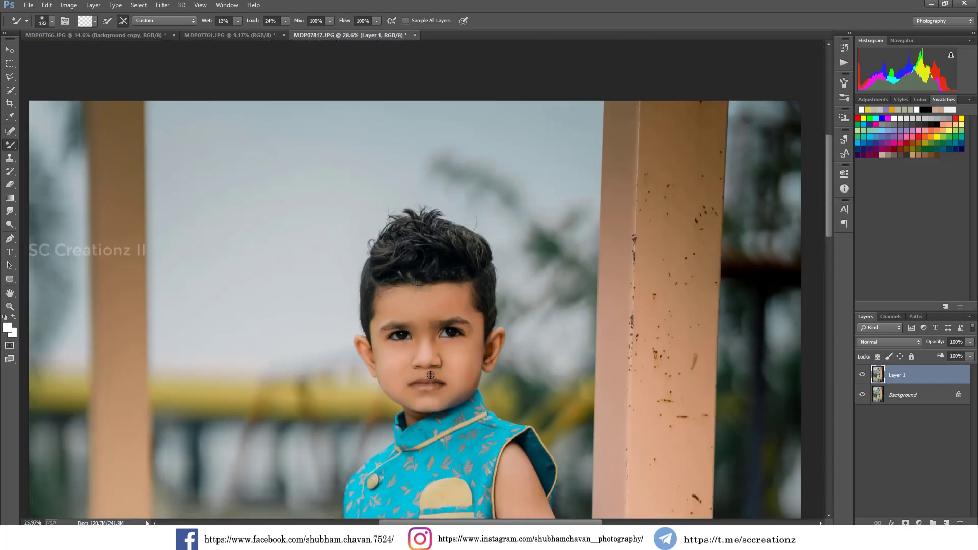
pyautogui.scroll(-3, 431, 375)
pyautogui.scroll(-1, 633, 359)
# - Compare the retouch on and off, then flatten into a single Background layer
pyautogui.rightClick(930, 373)
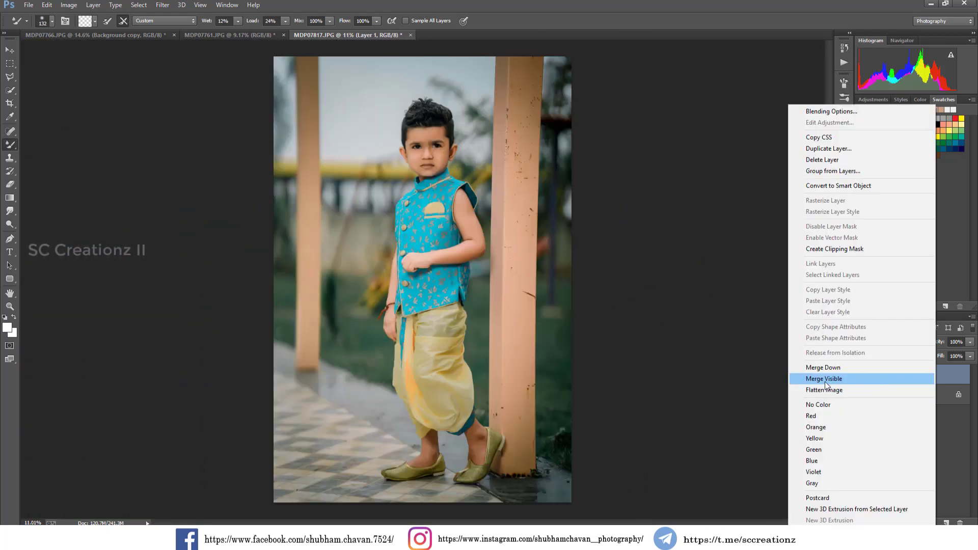
pyautogui.click(952, 373)
pyautogui.click(860, 372)
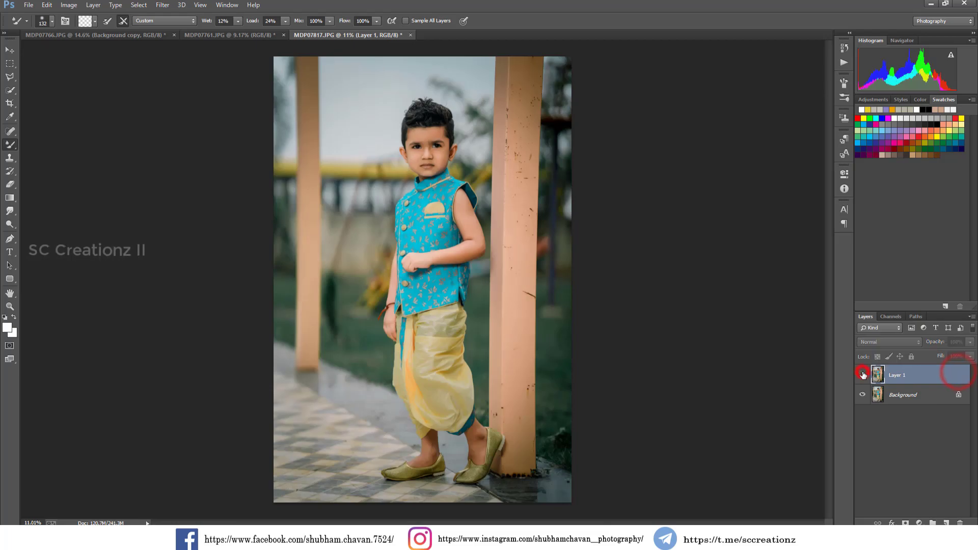
pyautogui.rightClick(924, 372)
pyautogui.click(817, 386)
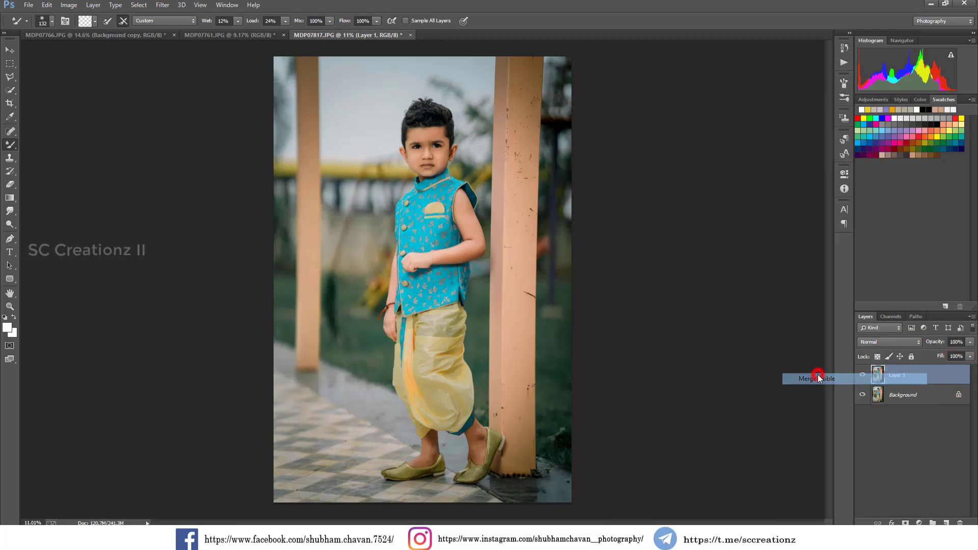
# - Return to the MDP07766 portrait and hide its Background copy to compare with the original
pyautogui.click(250, 36)
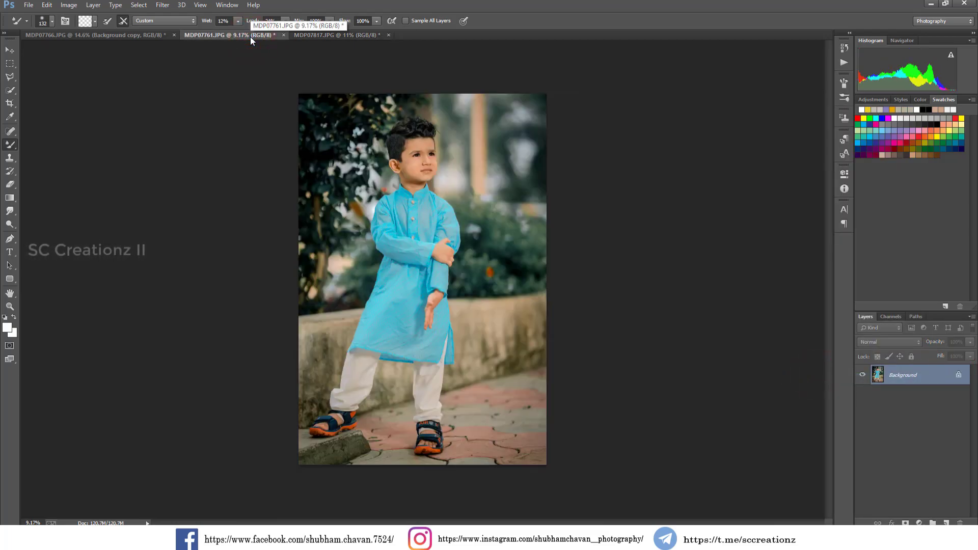
pyautogui.click(150, 33)
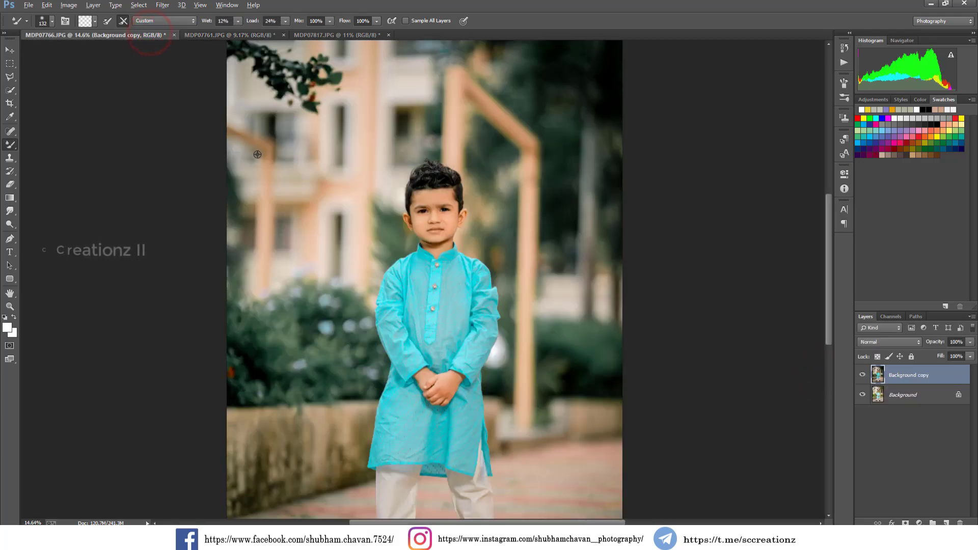
pyautogui.scroll(-2, 258, 154)
pyautogui.click(862, 375)
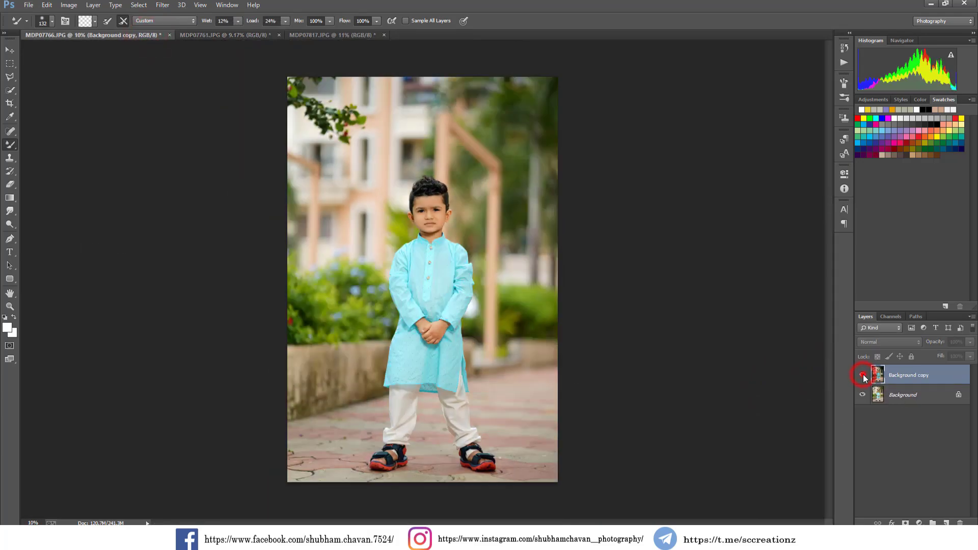
pyautogui.scroll(1, 514, 269)
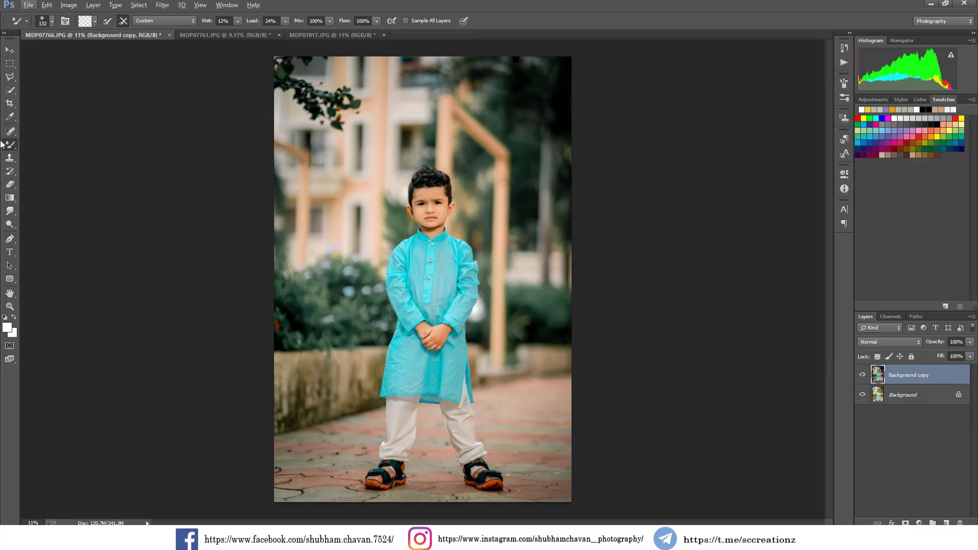